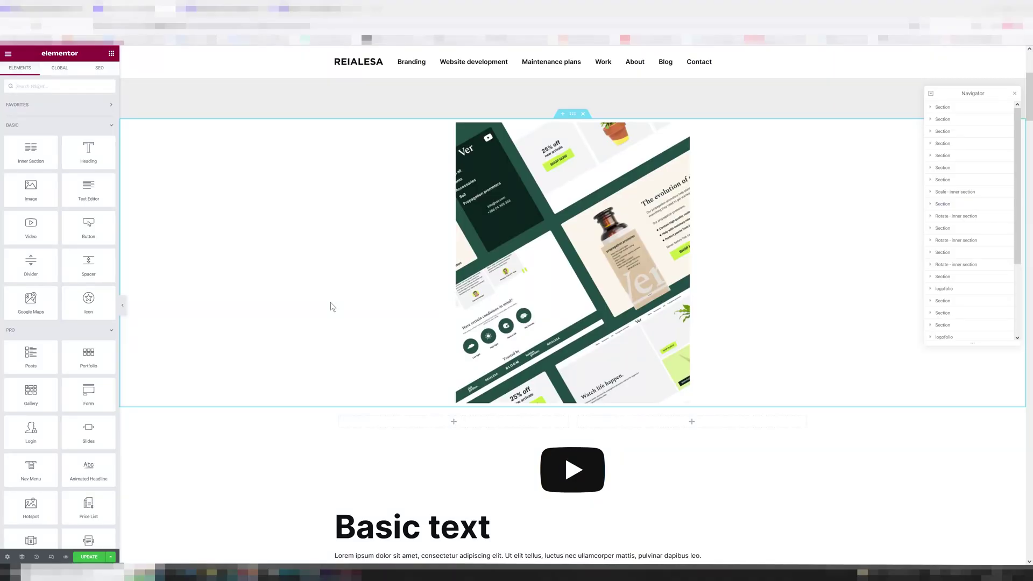
Review the styling options of the green mockup image, the Basic text heading and the play icon, including the heading's Transform settings.
scroll(410, 346, "down", 1)
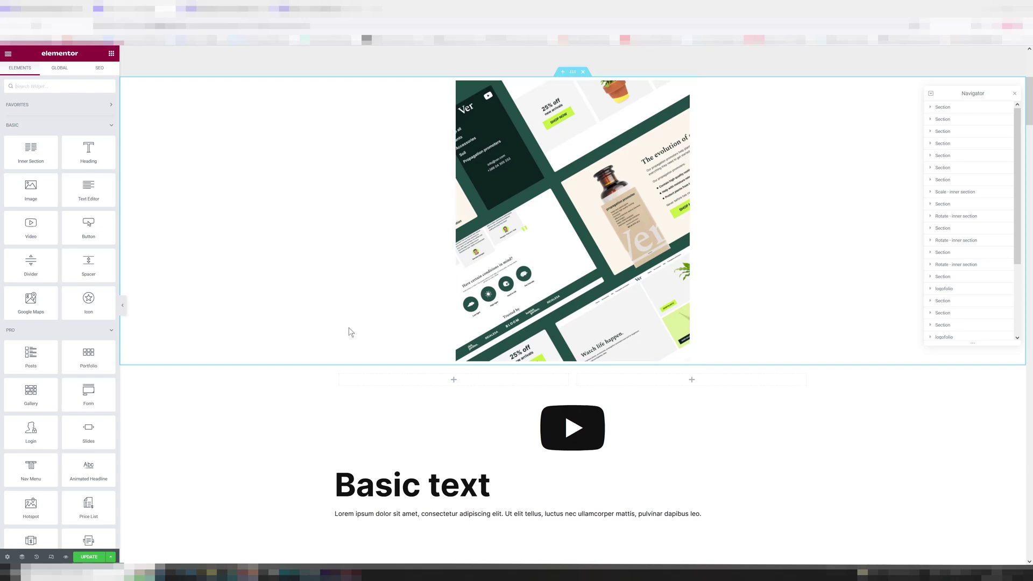
left_click(427, 219)
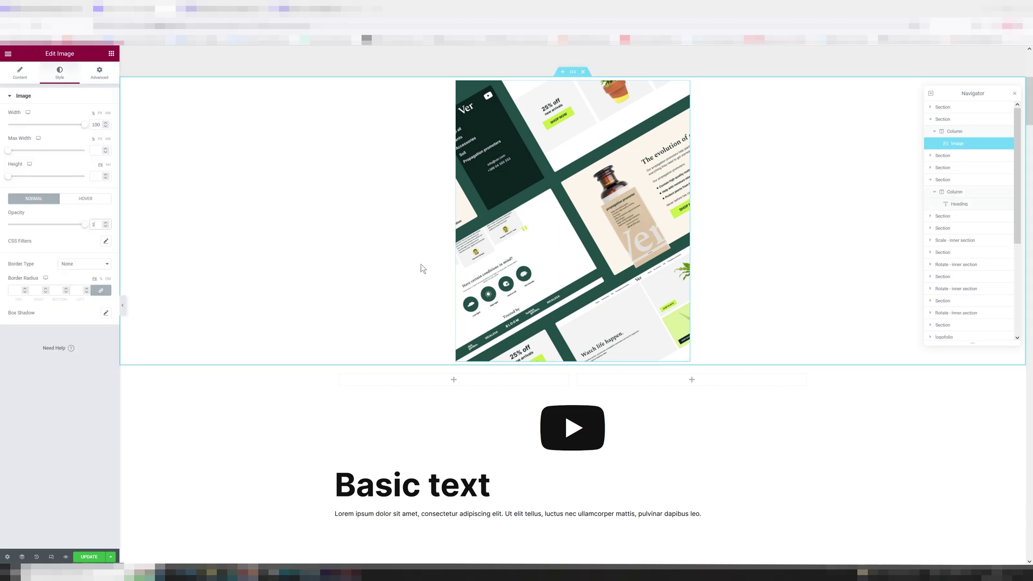
left_click(340, 477)
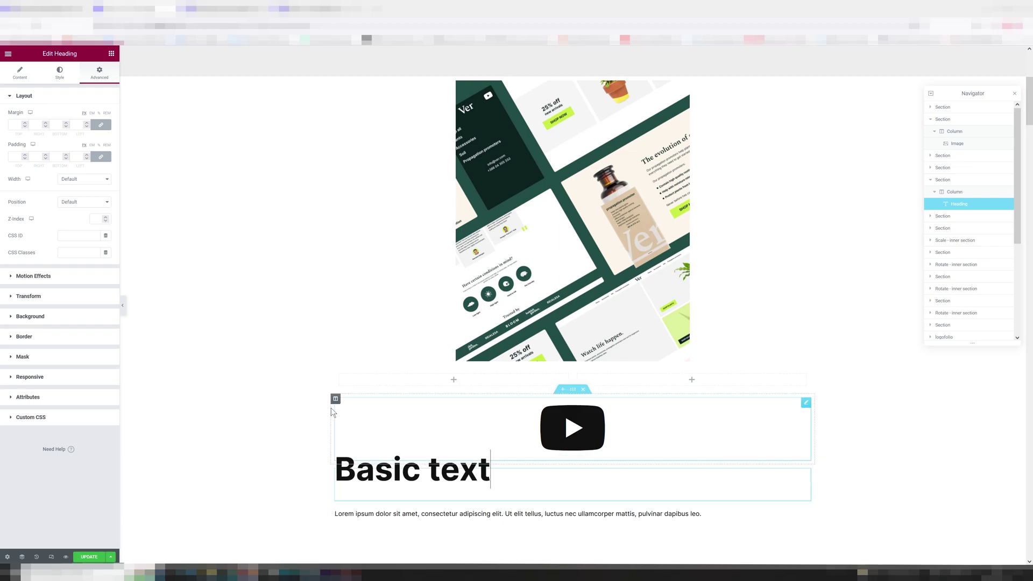
left_click(30, 295)
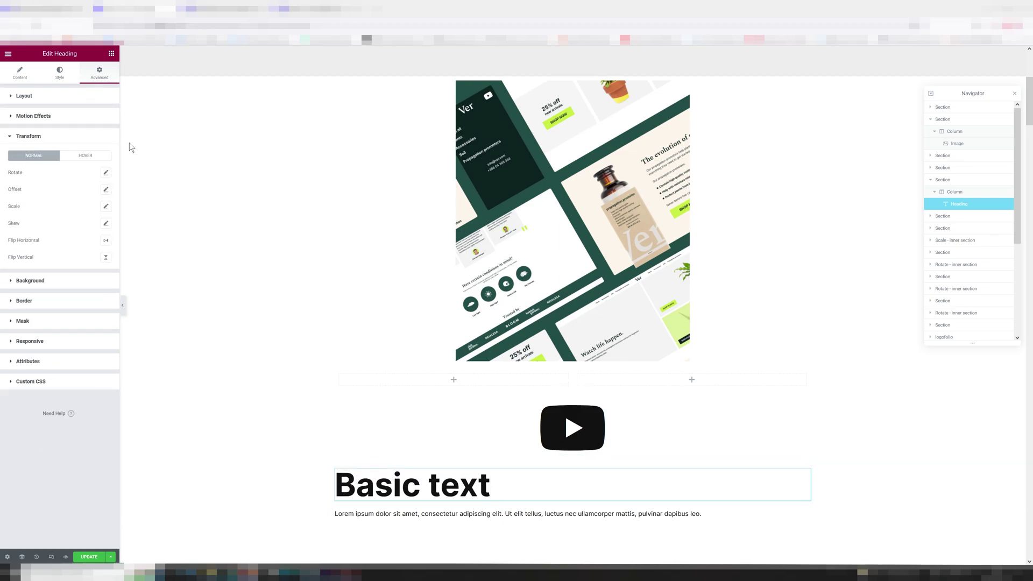
left_click(51, 78)
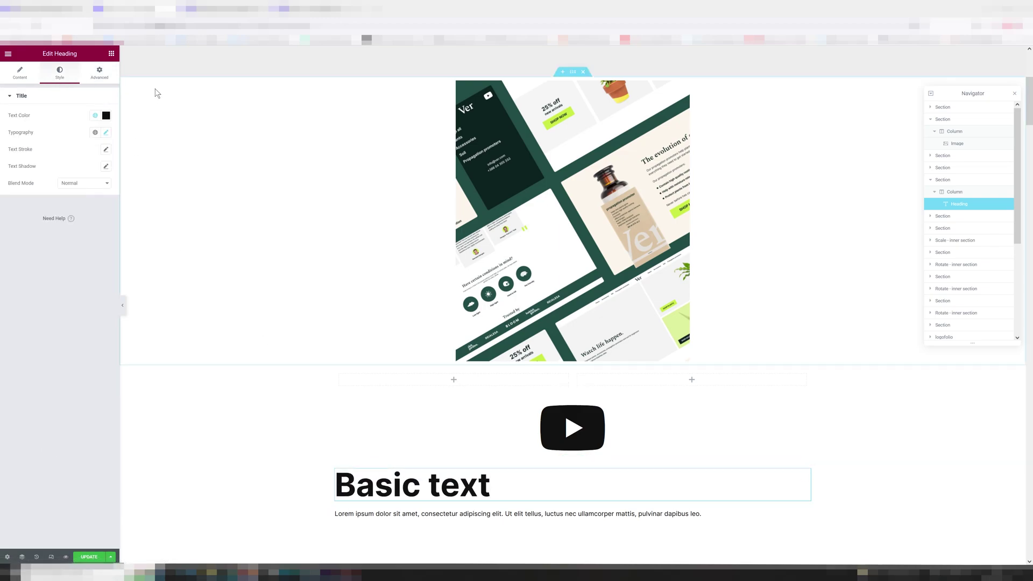
left_click(572, 428)
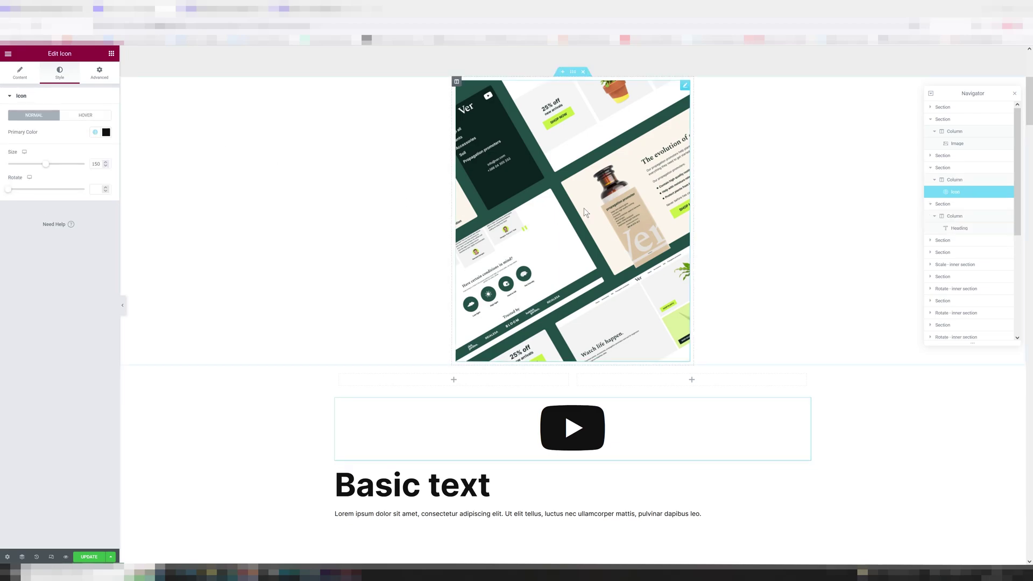
Set the green mockup image's normal-state opacity to 0.74 and compare it with the image's hover settings.
left_click(540, 202)
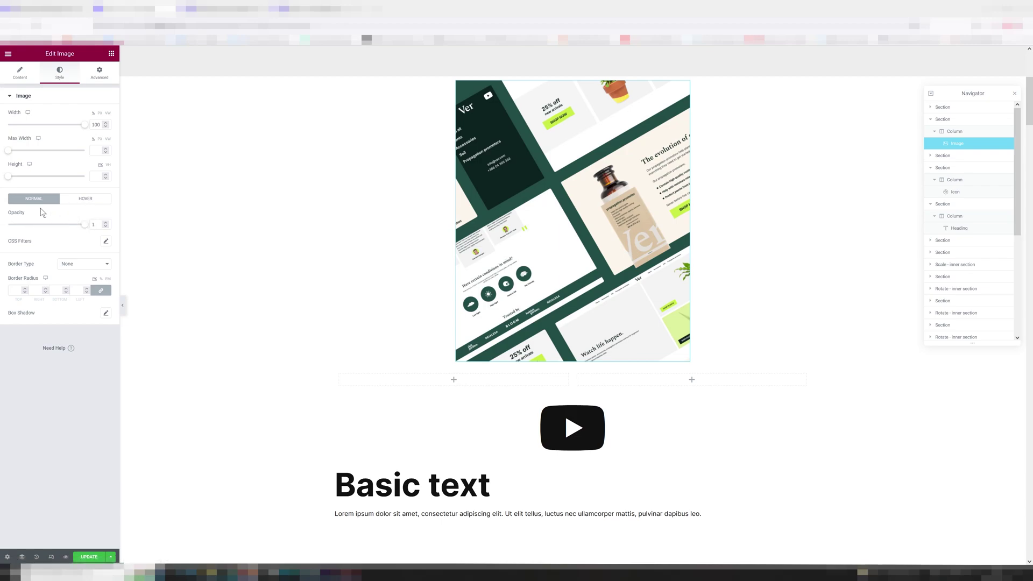
left_click_drag(85, 225, 69, 230)
left_click(85, 199)
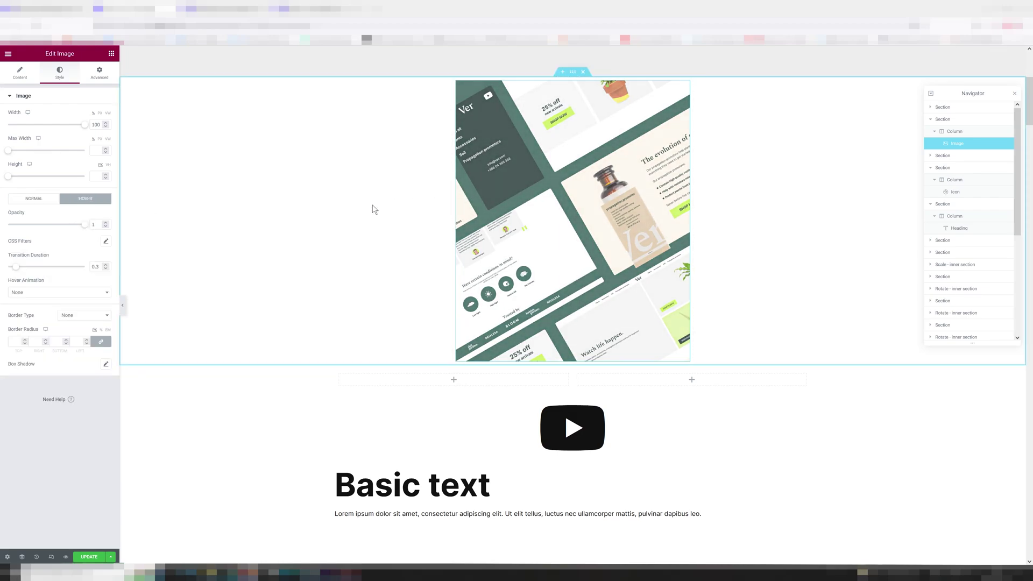
left_click(33, 198)
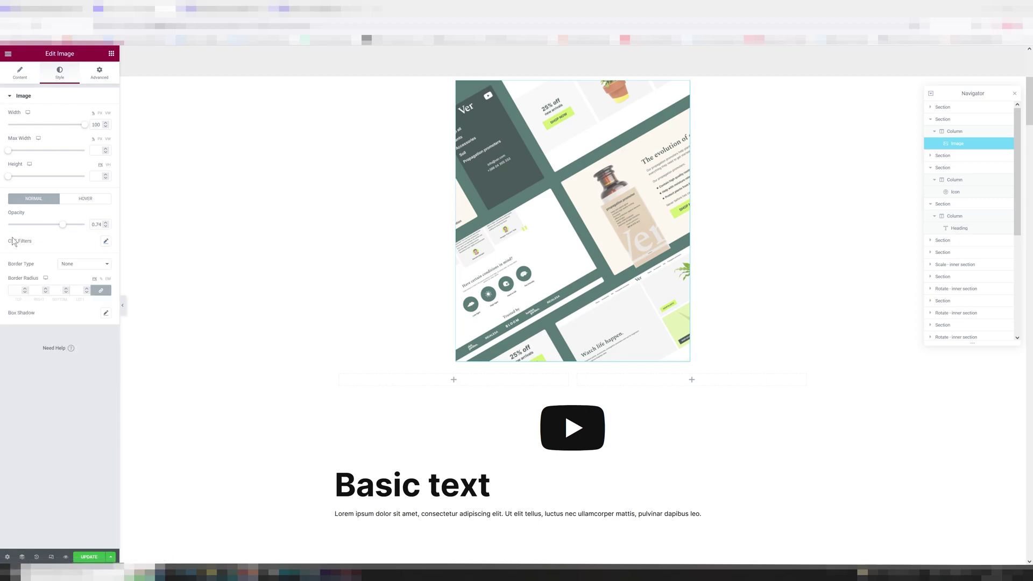
Give the mockup image hover-state CSS filters with blur 6.1, brightness 93, contrast 90 and a shifted hue, and preview the effect.
left_click(90, 203)
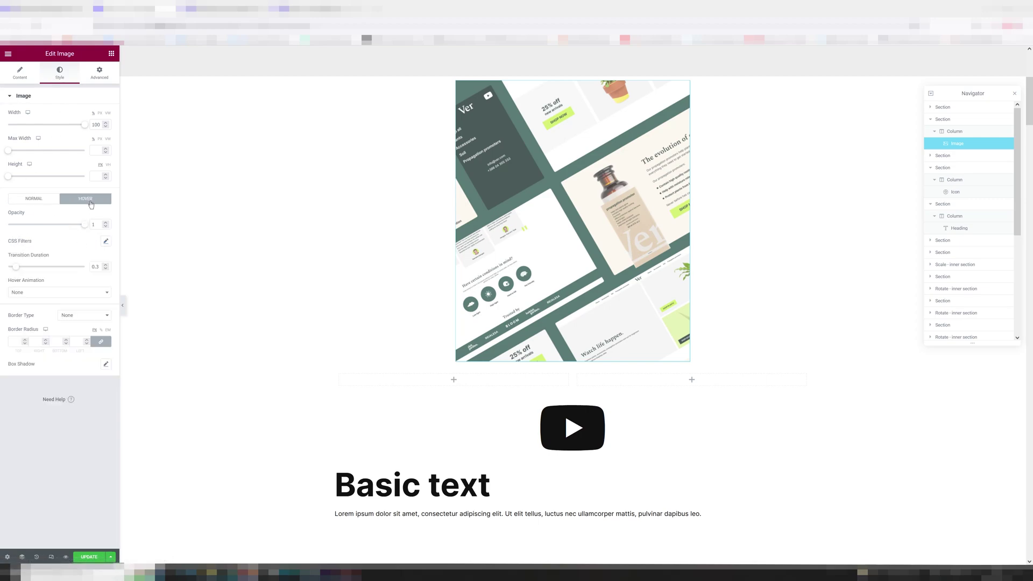
left_click(105, 241)
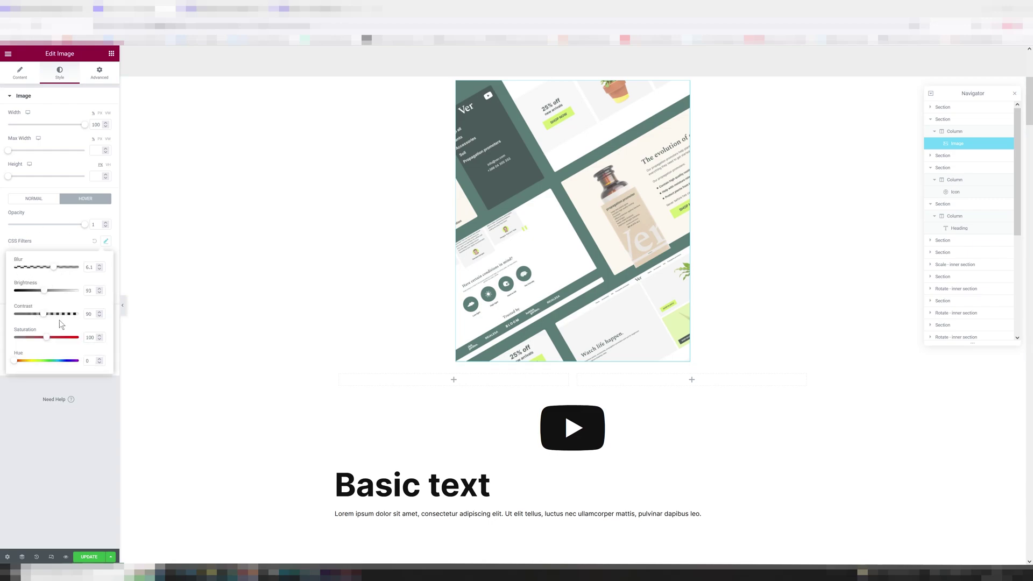
left_click_drag(14, 360, 30, 360)
left_click(57, 239)
mouse_move(494, 223)
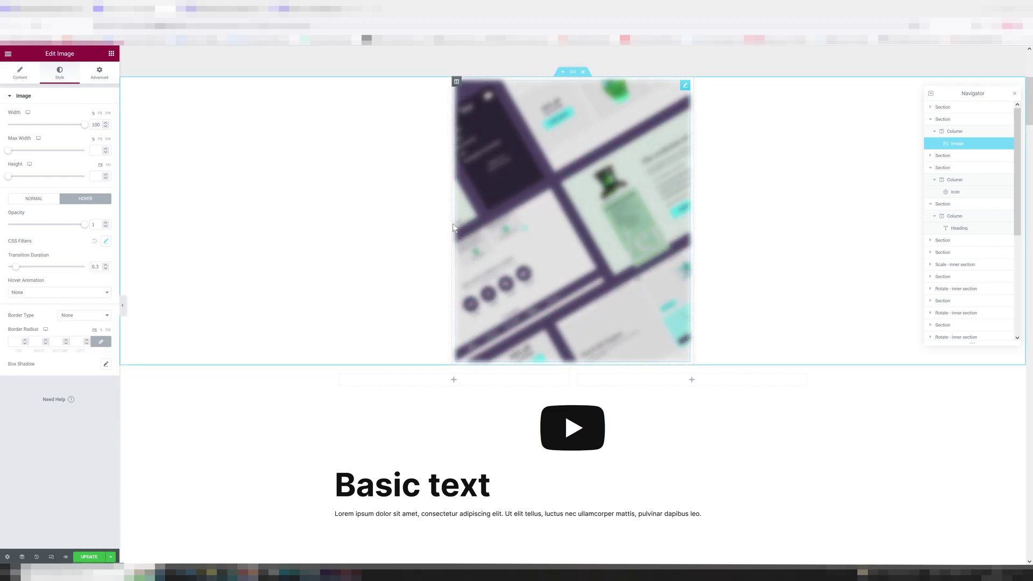
Give the empty two-column section the purple Secondary colour as hover background and the teal website mockup as normal background image.
scroll(392, 226, "down", 2)
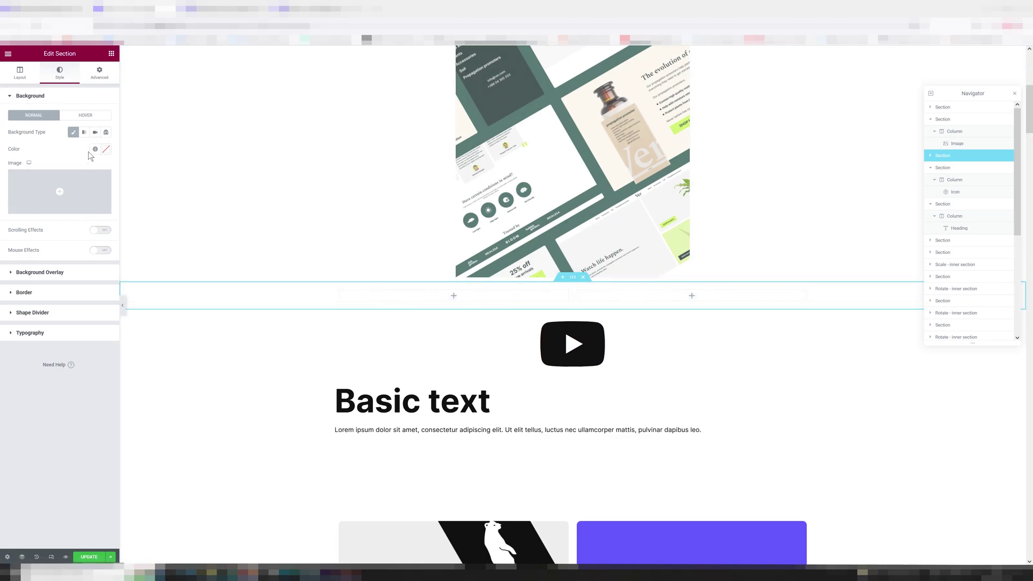
left_click(85, 116)
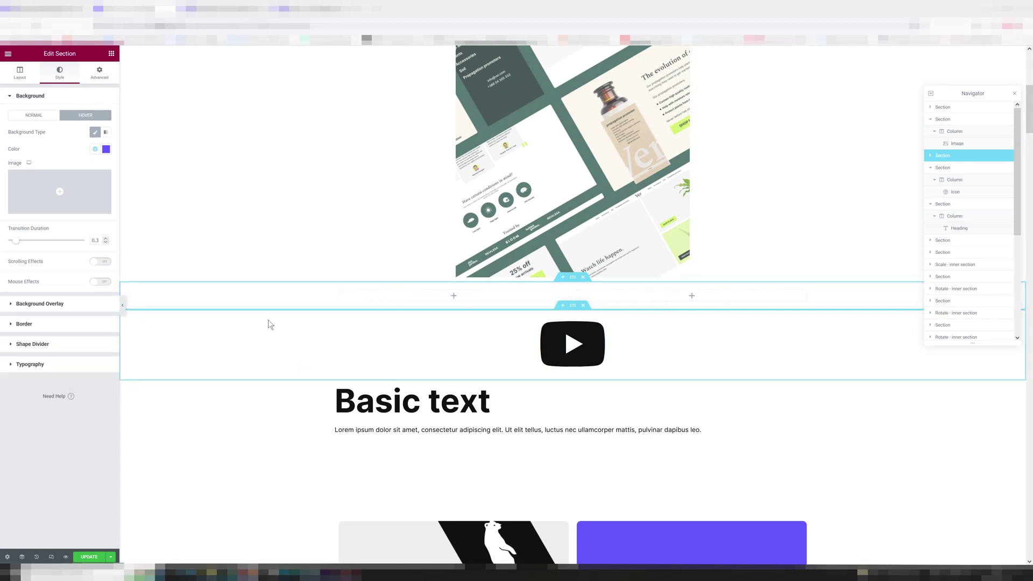
left_click(61, 185)
left_click(415, 222)
left_click(984, 538)
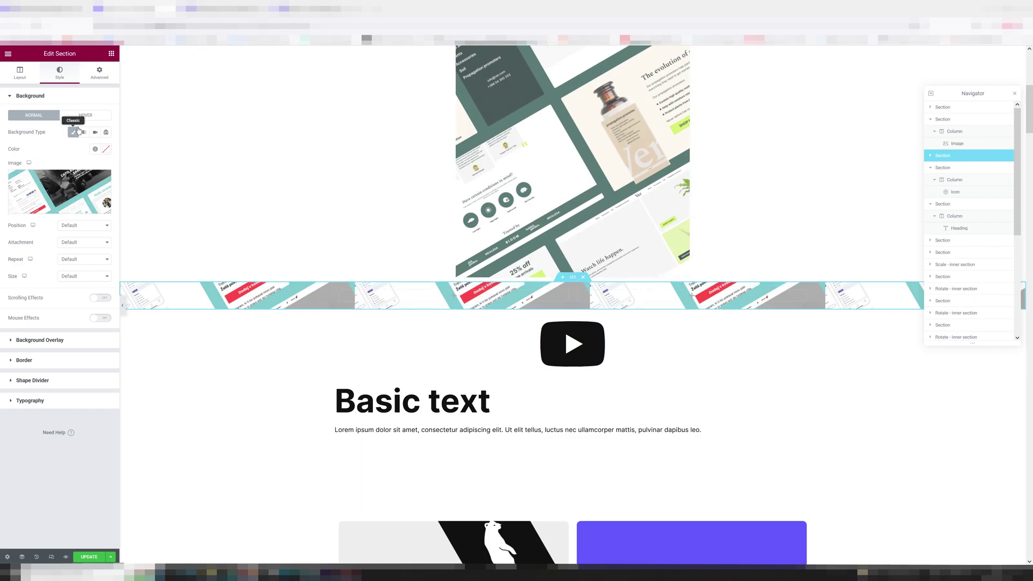
Set ver.jpg from the media library as the two-column section's hover background image.
left_click(76, 115)
left_click(60, 188)
left_click(398, 208)
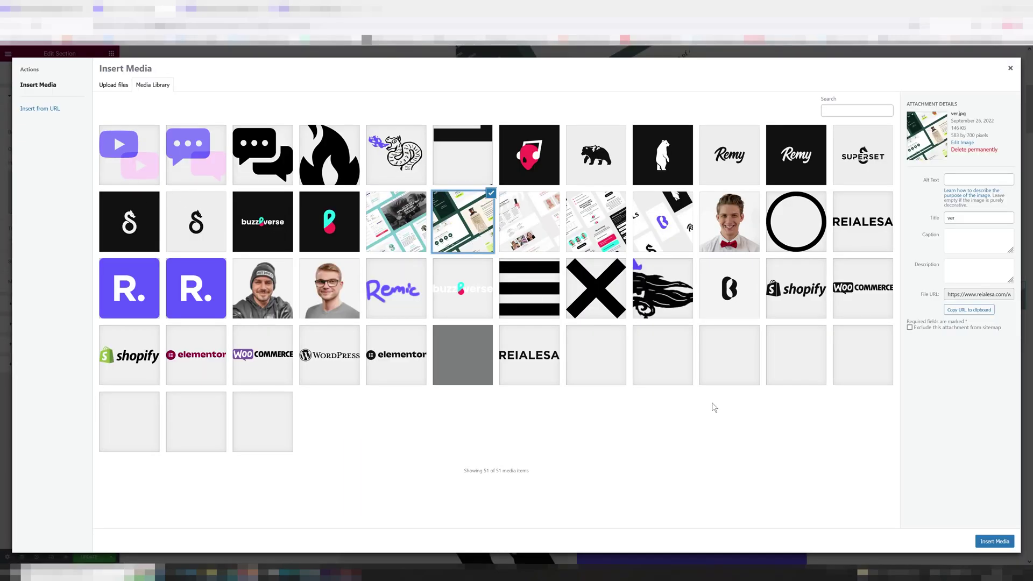
left_click(994, 541)
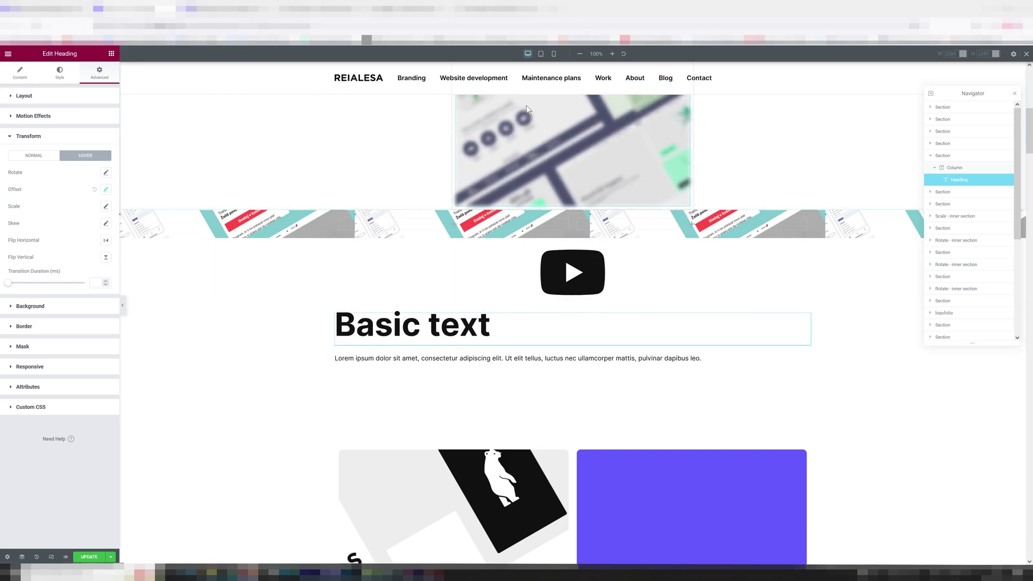
Set the Basic text heading's vertical hover offset to 0 on mobile and -20 on tablet, and return to the desktop view.
left_click(106, 189)
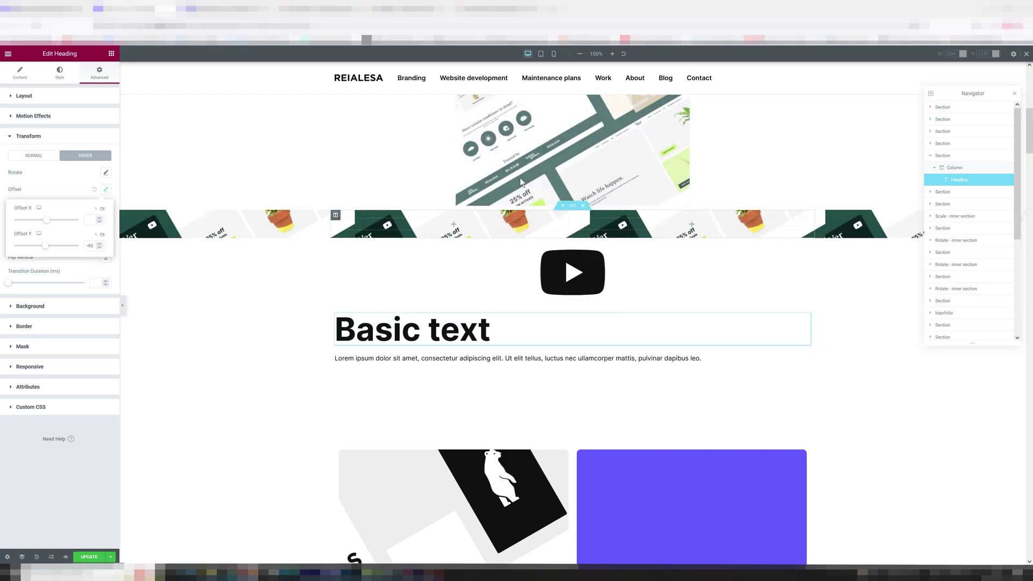
left_click(554, 54)
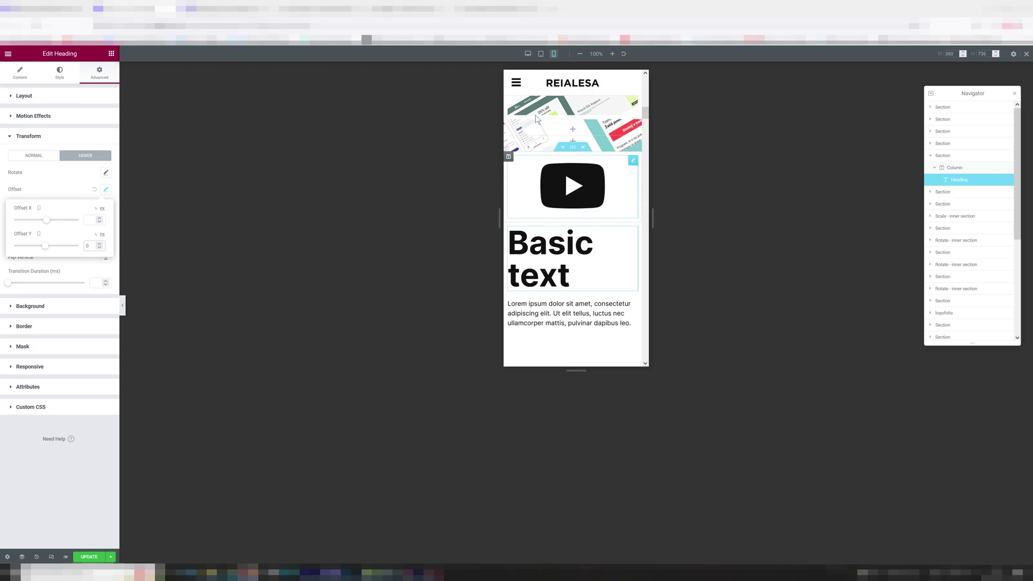
left_click(542, 54)
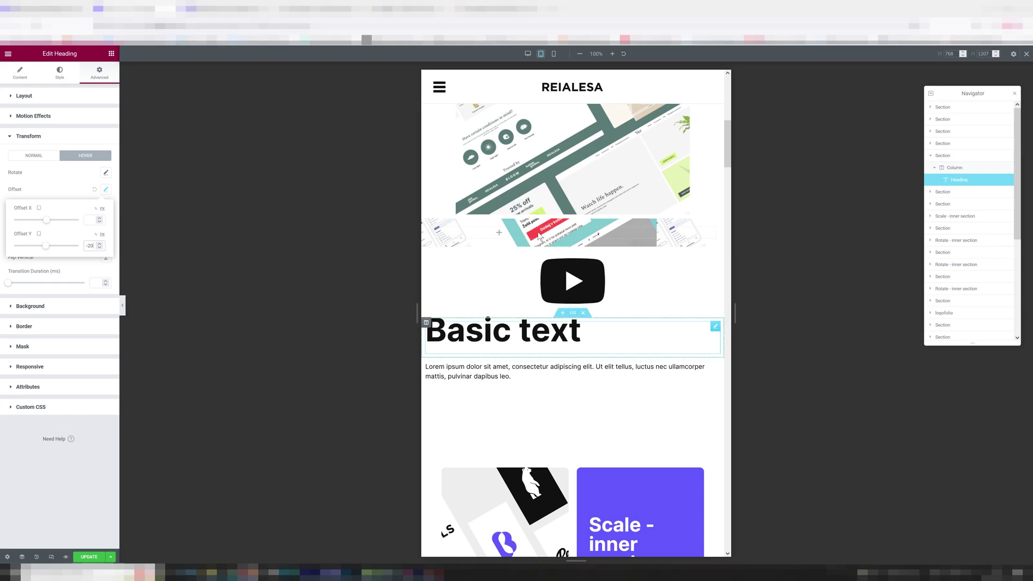
left_click(530, 55)
Give the two-column section separate tablet backgrounds: the light grey website mockup normally and buzzverse_full_logo.jpg on hover, and switch to the mobile view.
left_click(483, 388)
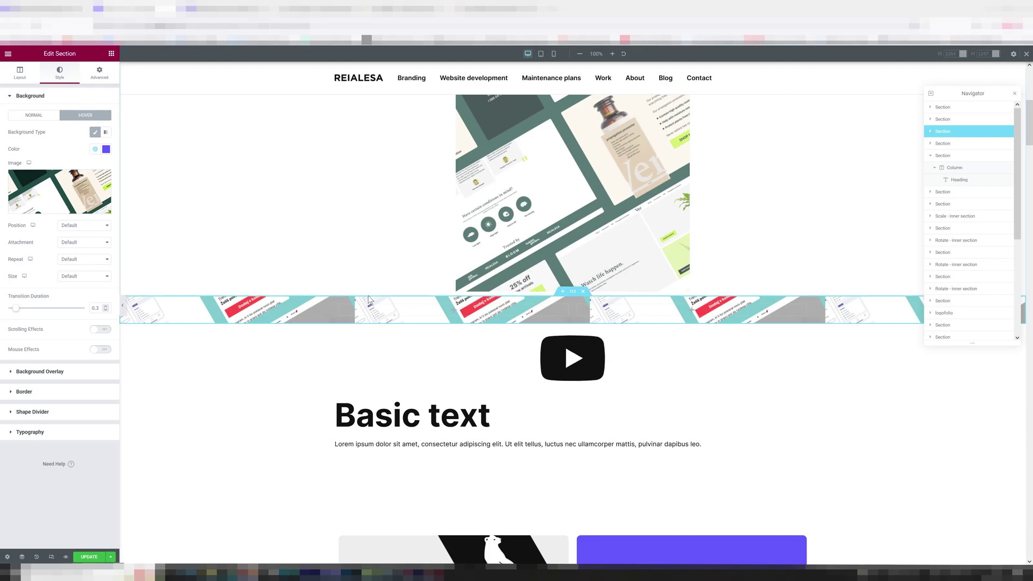
left_click(541, 54)
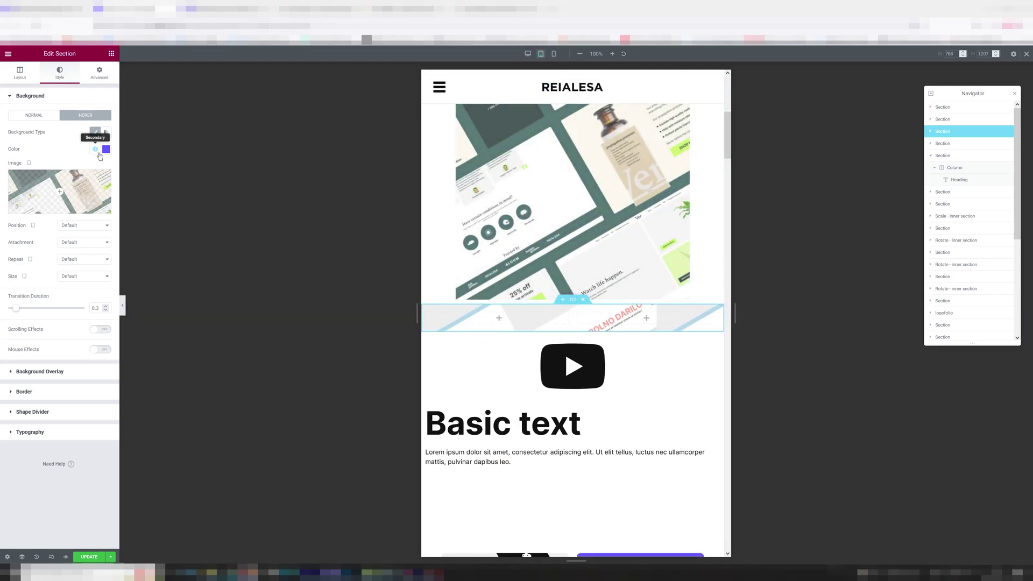
left_click(24, 116)
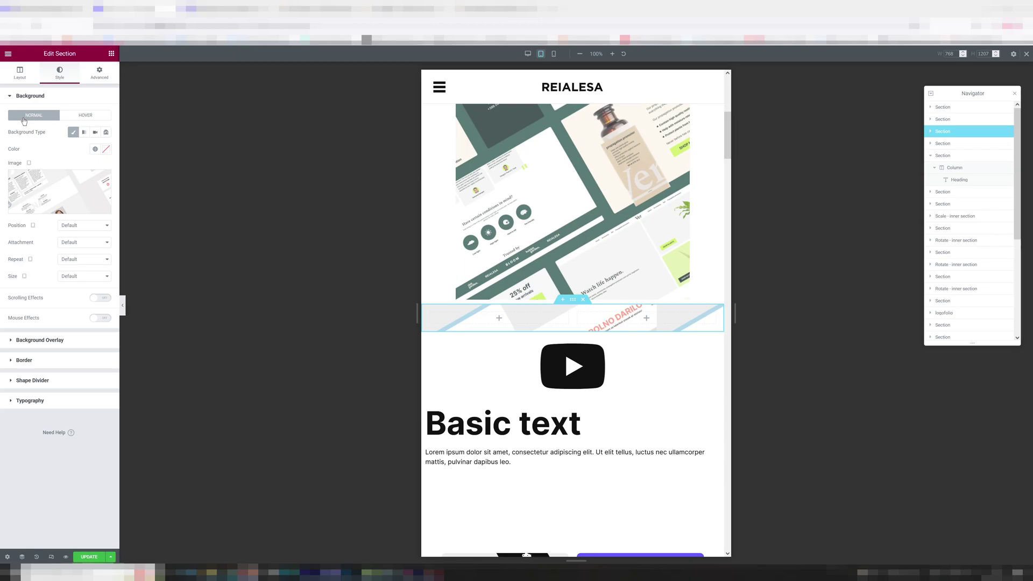
left_click(96, 115)
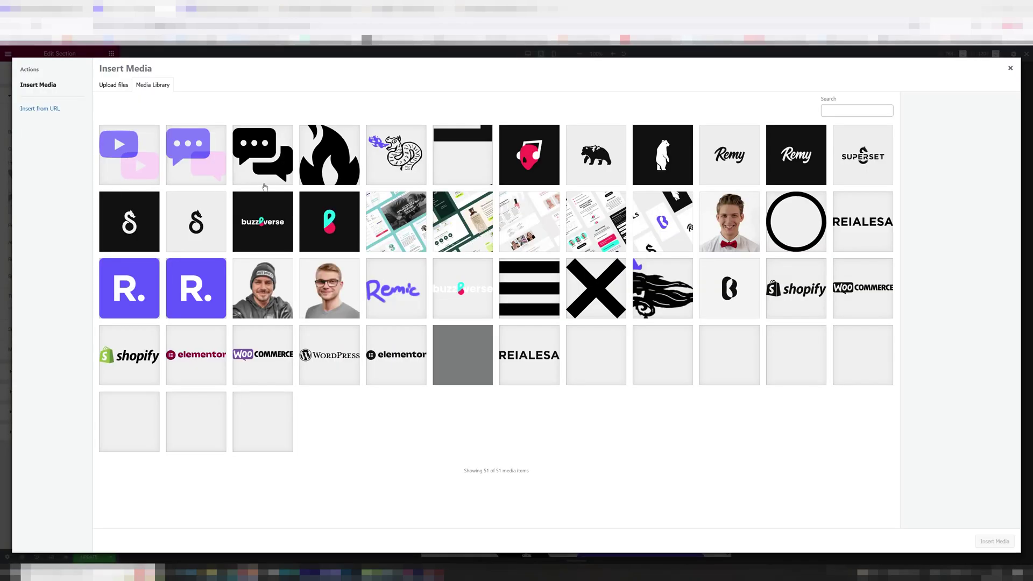
left_click(81, 183)
left_click(263, 221)
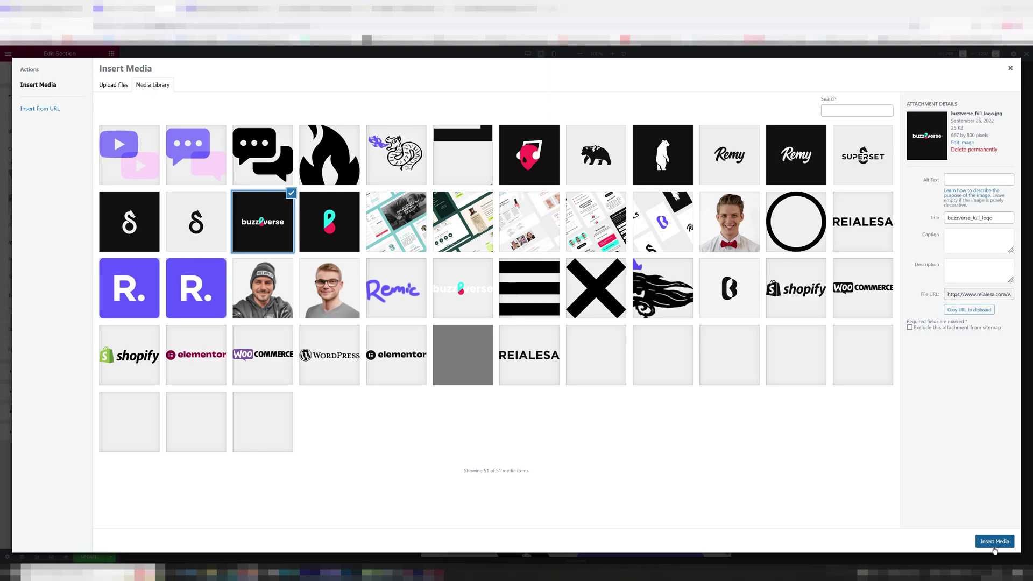
left_click(995, 541)
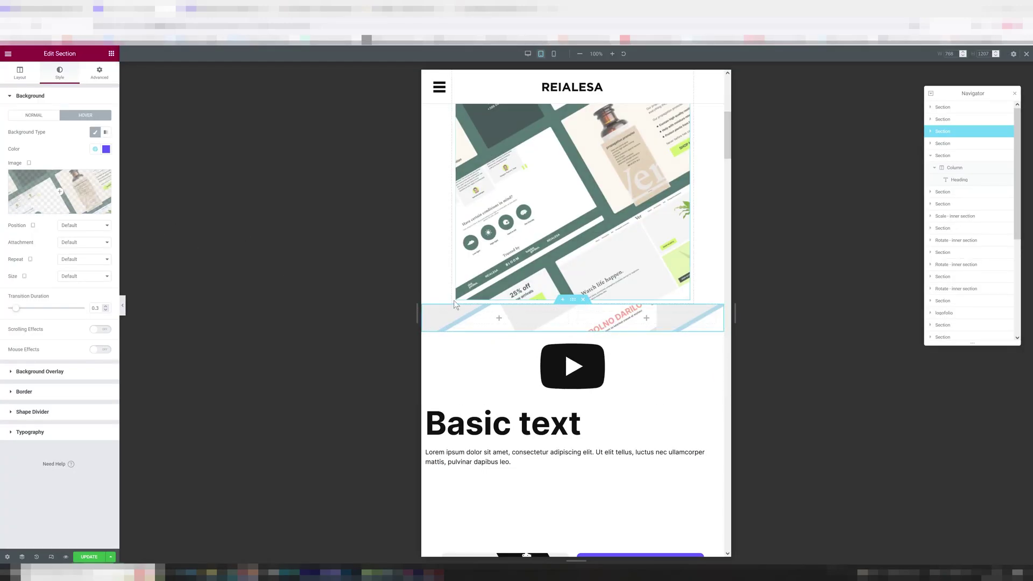
left_click(553, 54)
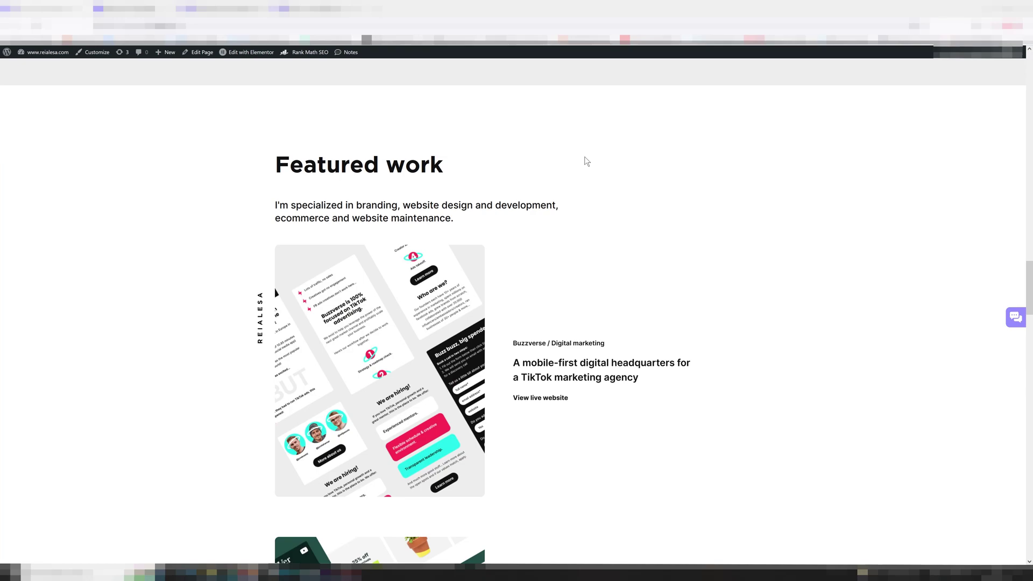
scroll(516, 323, "down", 15)
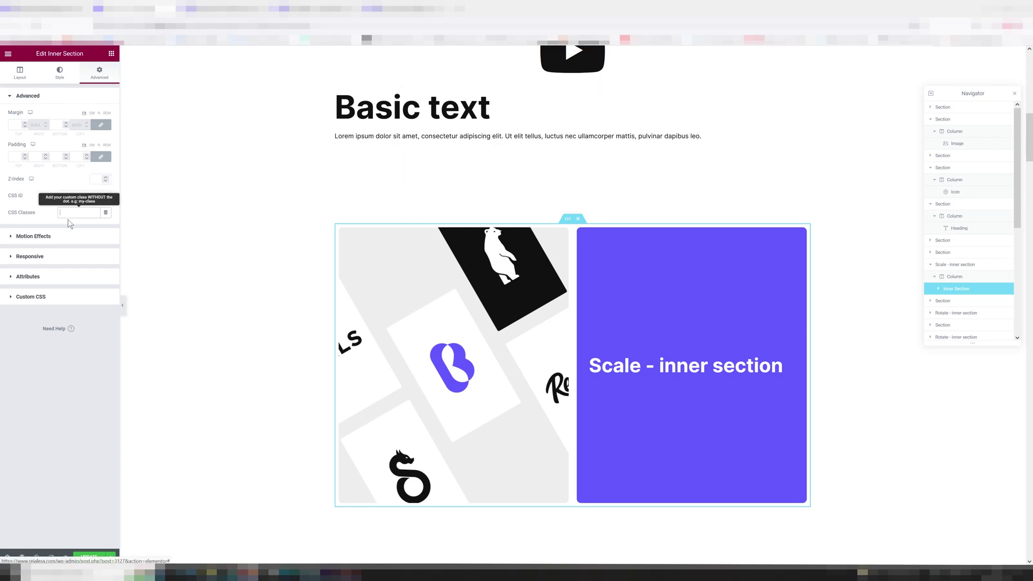
Copy the class name scale from css_copy.txt in Notepad, assign it as the inner section's CSS class, and update the page.
key("alt+Tab")
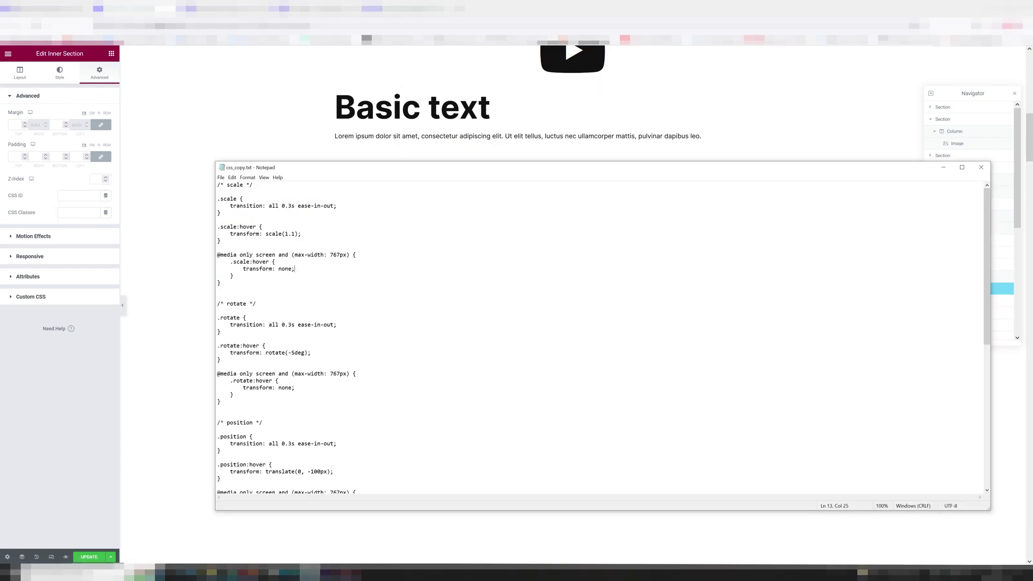
double_click(228, 198)
key("alt+Tab")
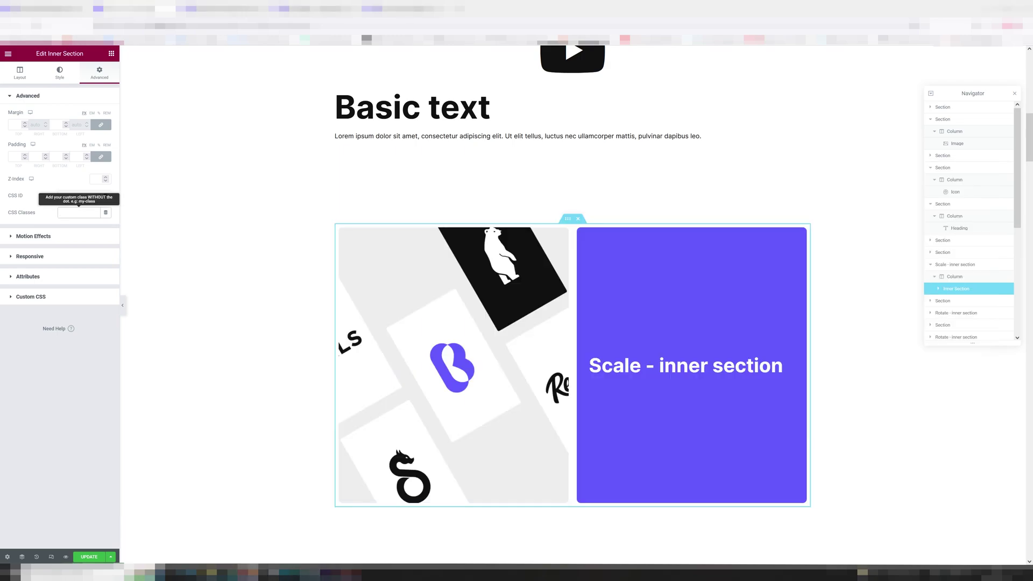
left_click(88, 557)
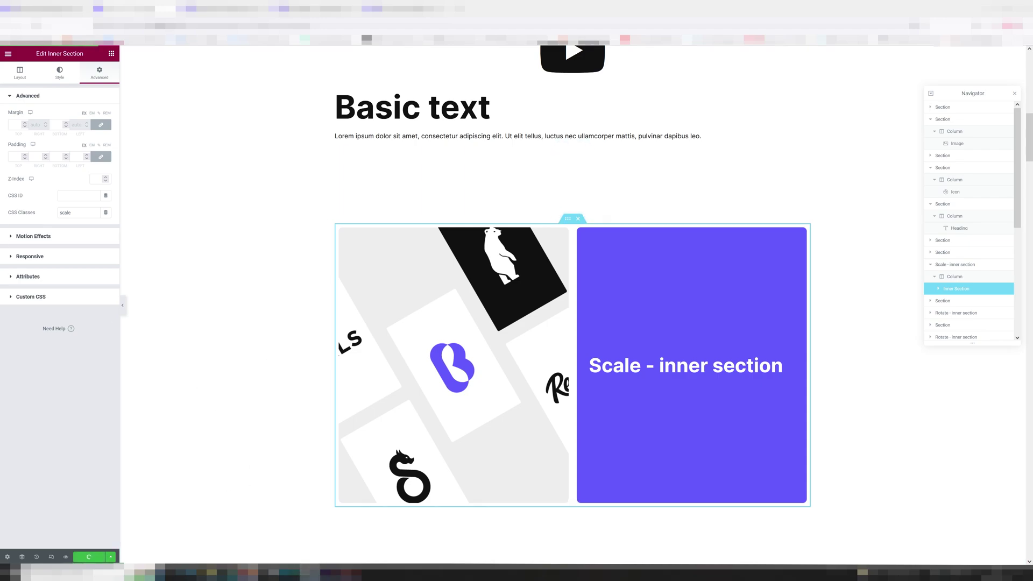
Copy the complete scale CSS block from css_copy.txt in Notepad and view the inner section's Custom CSS settings.
key("alt+Tab")
left_click(233, 269)
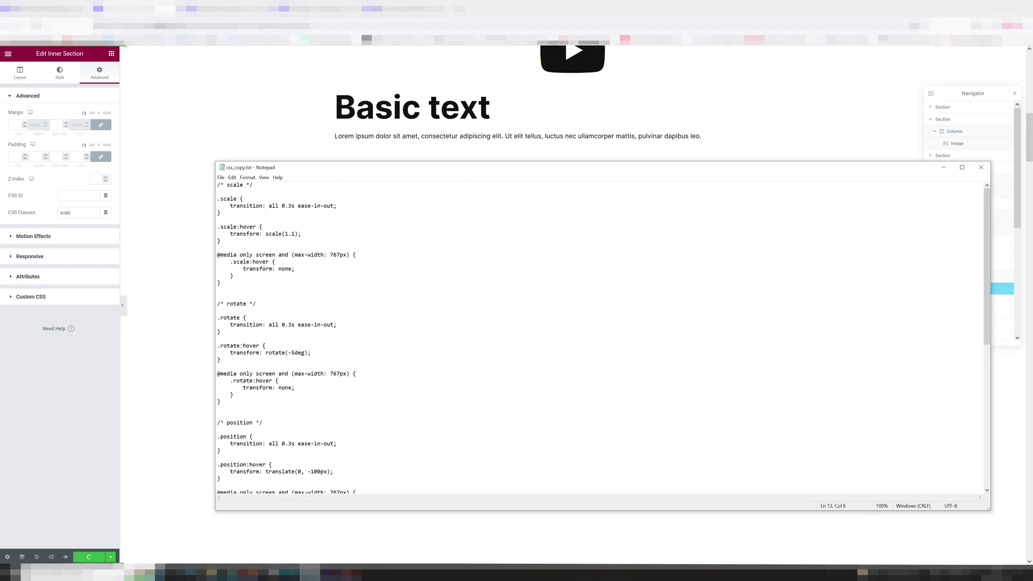
left_click_drag(220, 283, 217, 185)
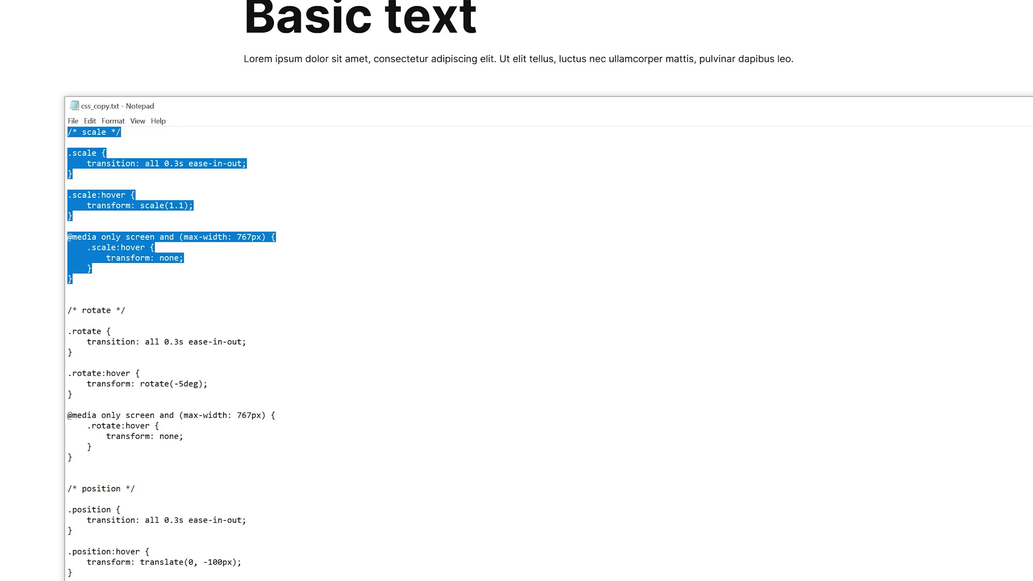
left_click(69, 298)
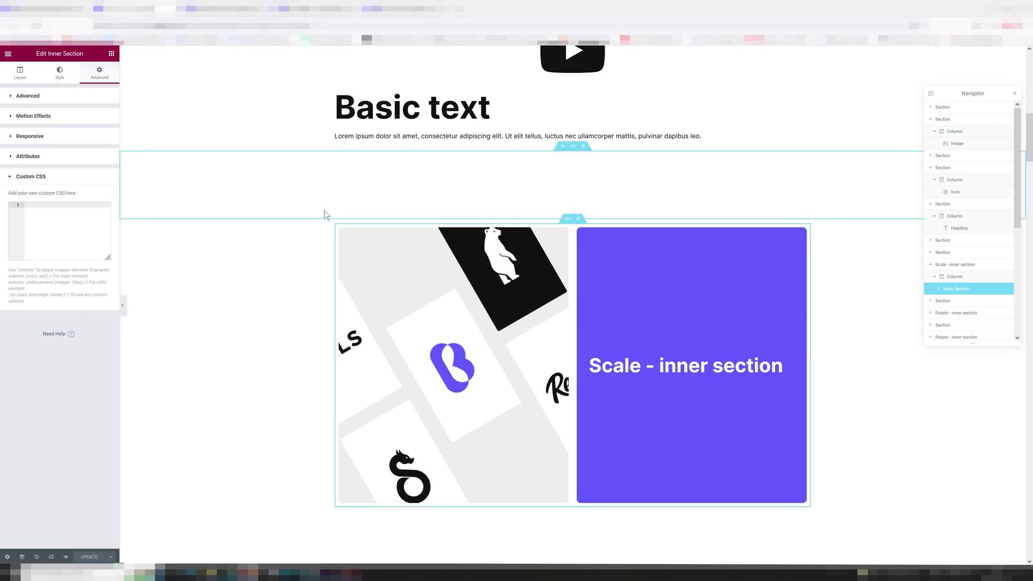
left_click(27, 96)
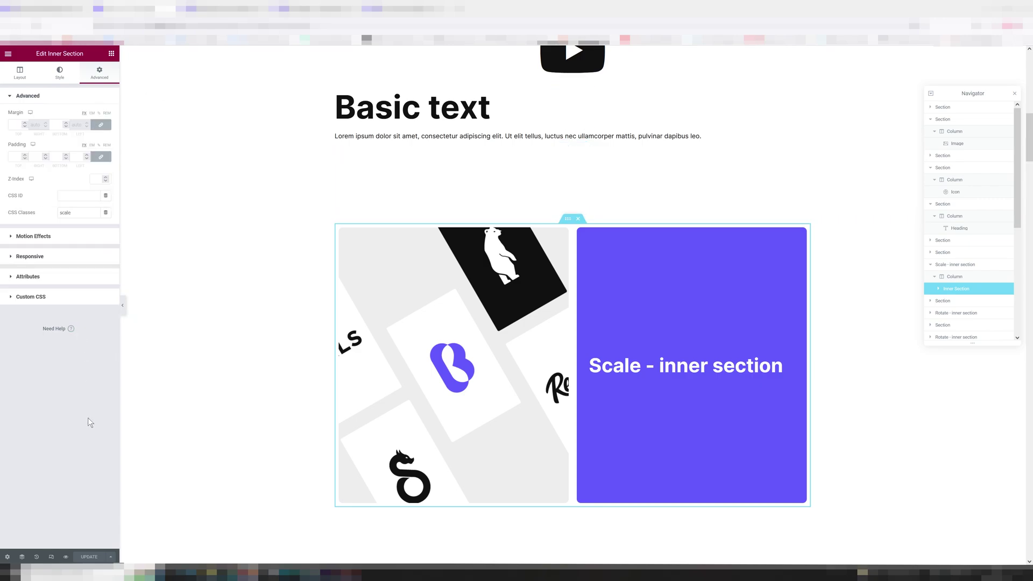
Preview the page, switch to the site Customizer and open its Additional CSS at the scale rules.
left_click(66, 557)
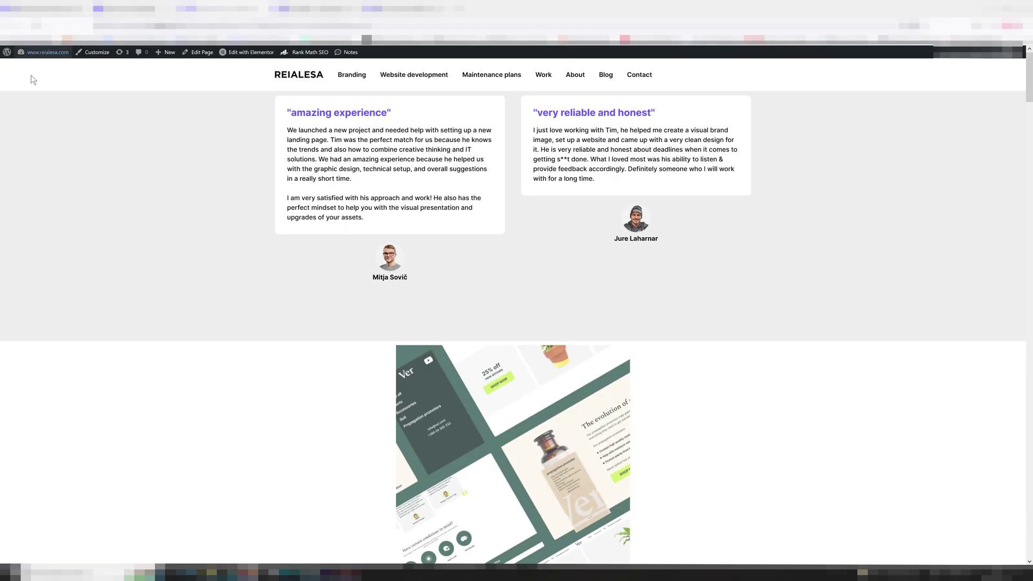
left_click(138, 9)
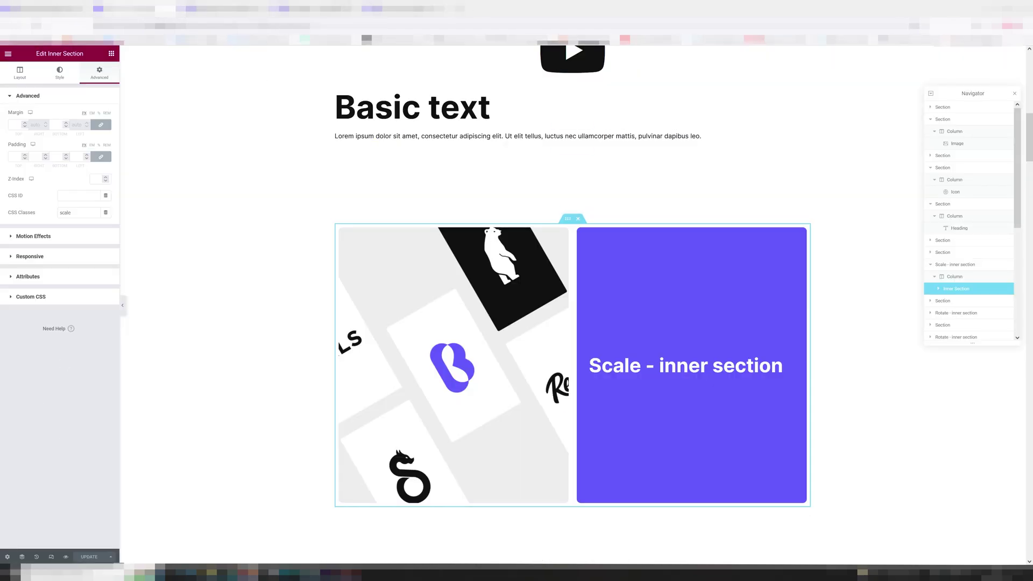
left_click(215, 8)
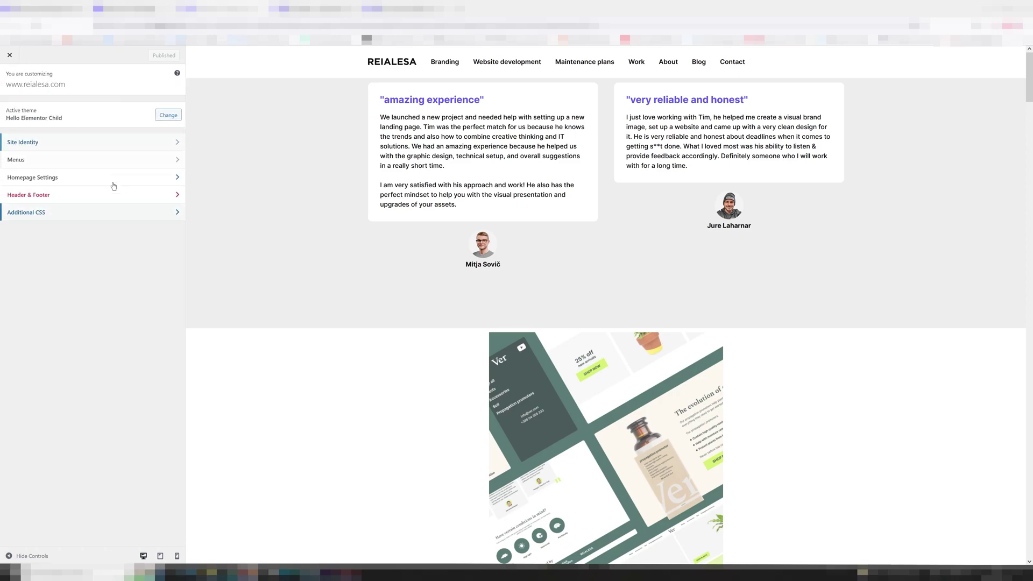
left_click(108, 214)
scroll(108, 269, "down", 10)
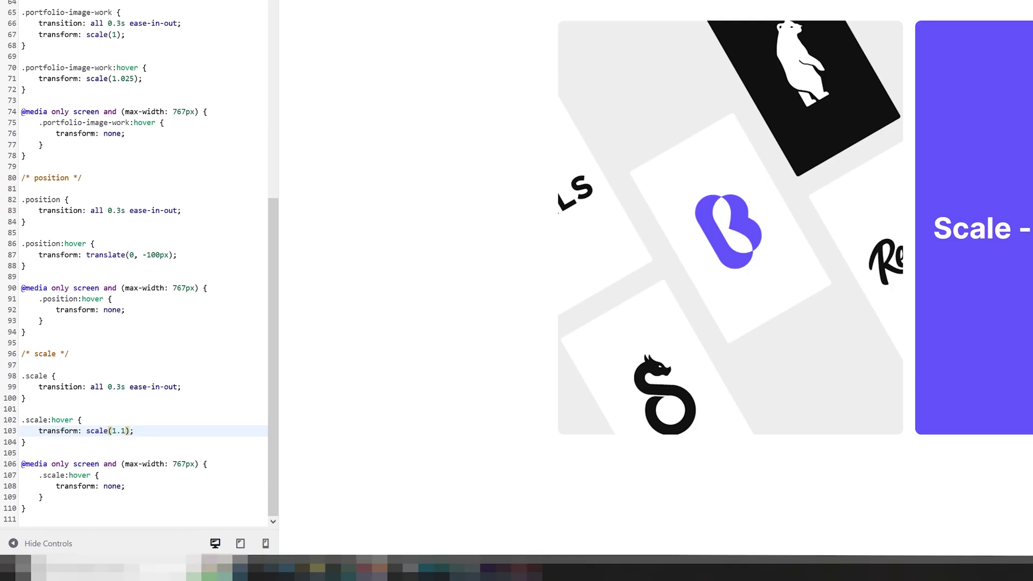
Highlight the complete scale block in the Additional CSS and place the cursor after its closing brace.
left_click_drag(26, 508, 20, 355)
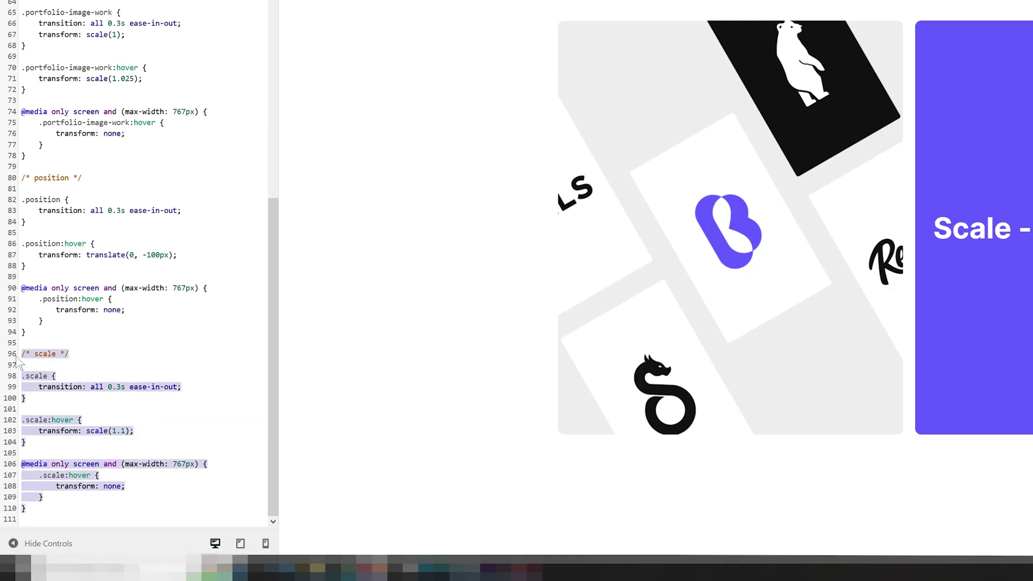
left_click(25, 508)
key("Return")
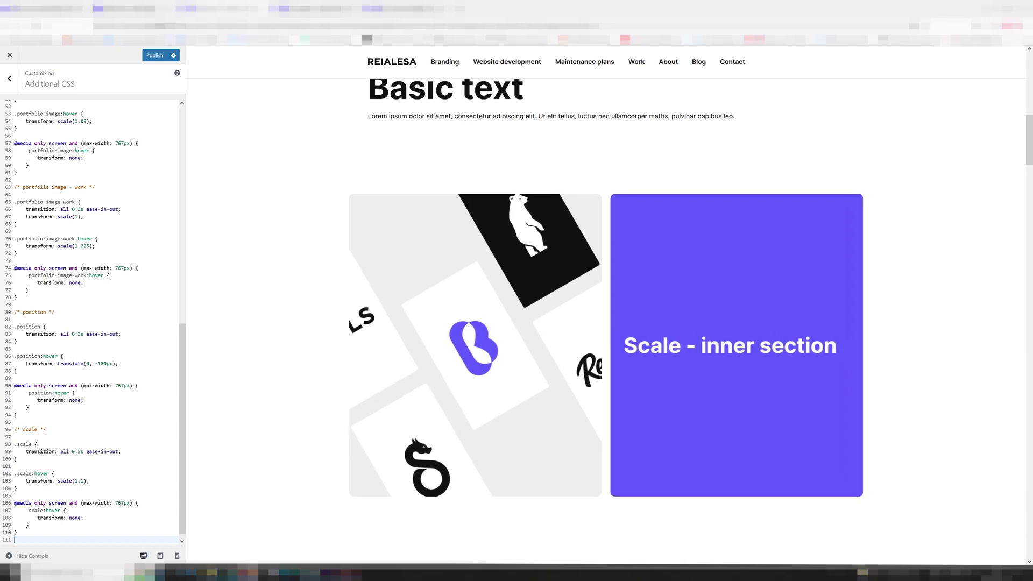
Try a different scale factor in the .scale:hover rule and set it back to 1.1.
left_click(76, 480)
key("BackSpace")
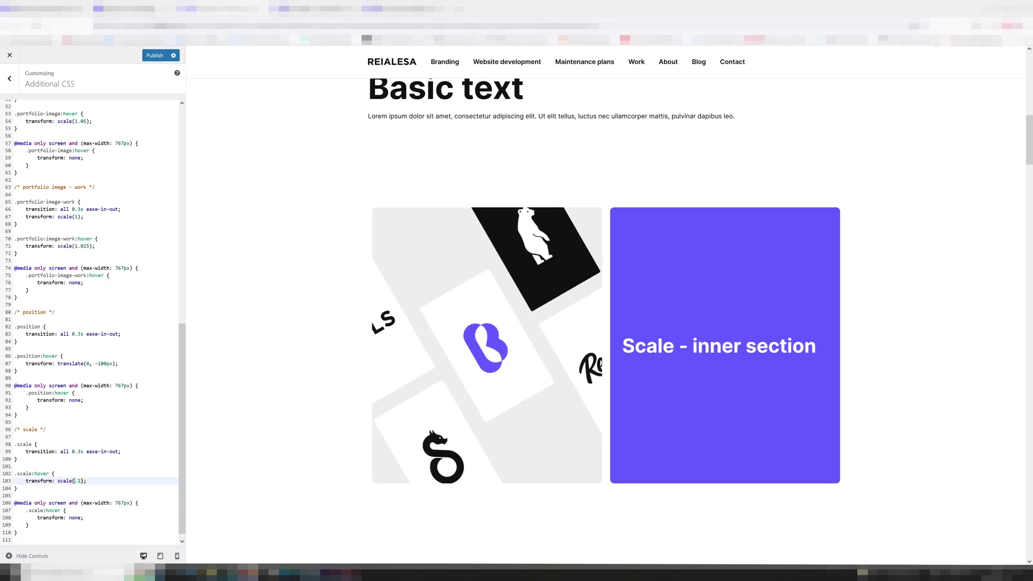
type("0.")
key("Delete")
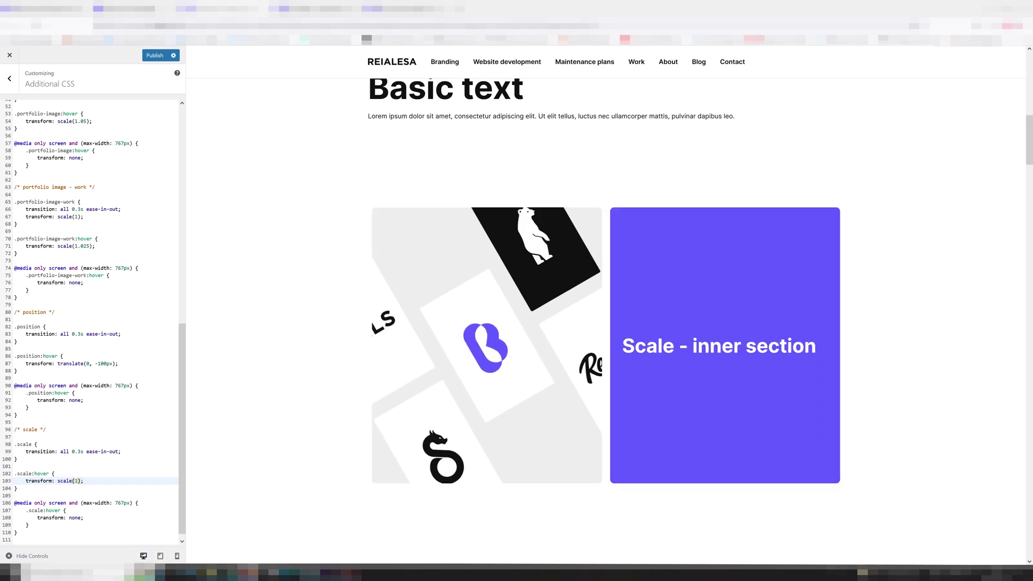
type(".1")
scroll(287, 365, "down", 1)
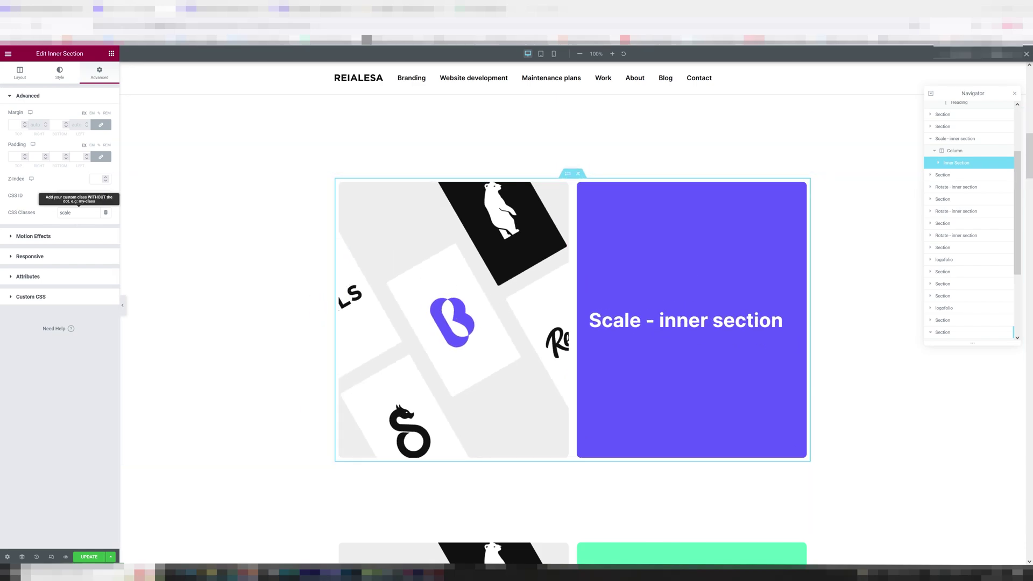
Highlight the scale class name in the Customizer's Additional CSS and the position class selectors in css_copy.txt in Notepad.
left_click(208, 7)
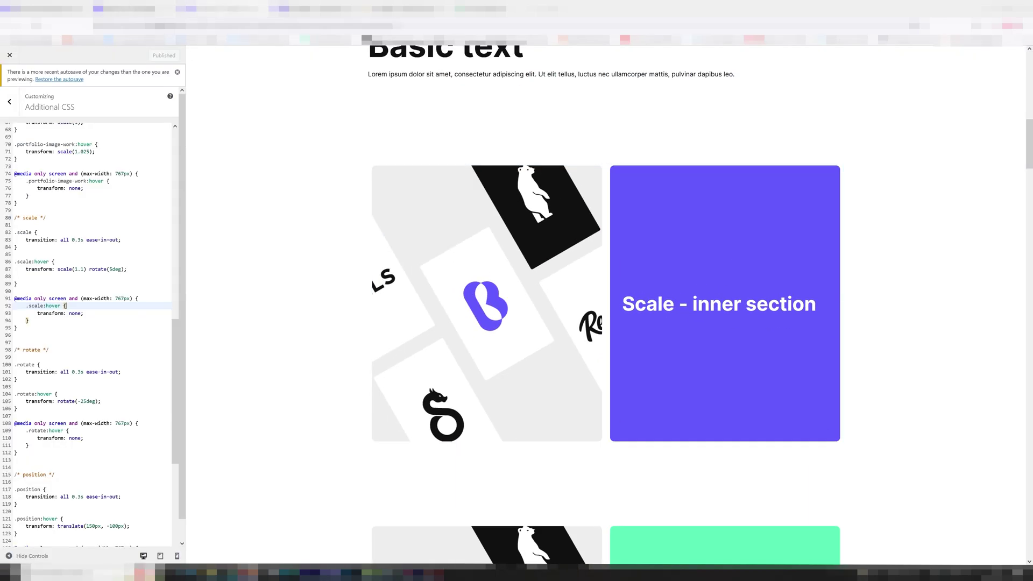
double_click(24, 233)
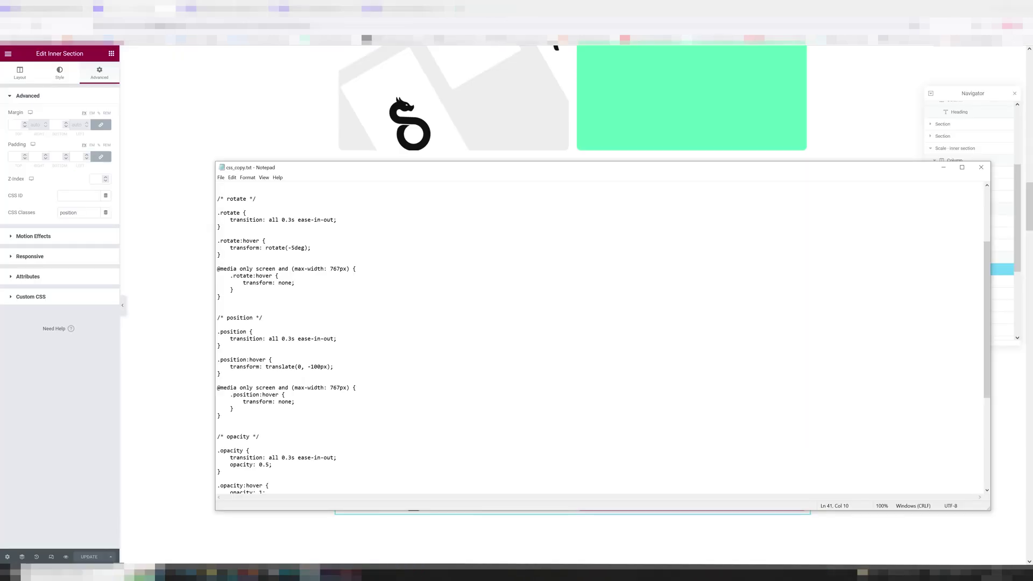
left_click_drag(221, 331, 247, 359)
left_click_drag(232, 394, 253, 395)
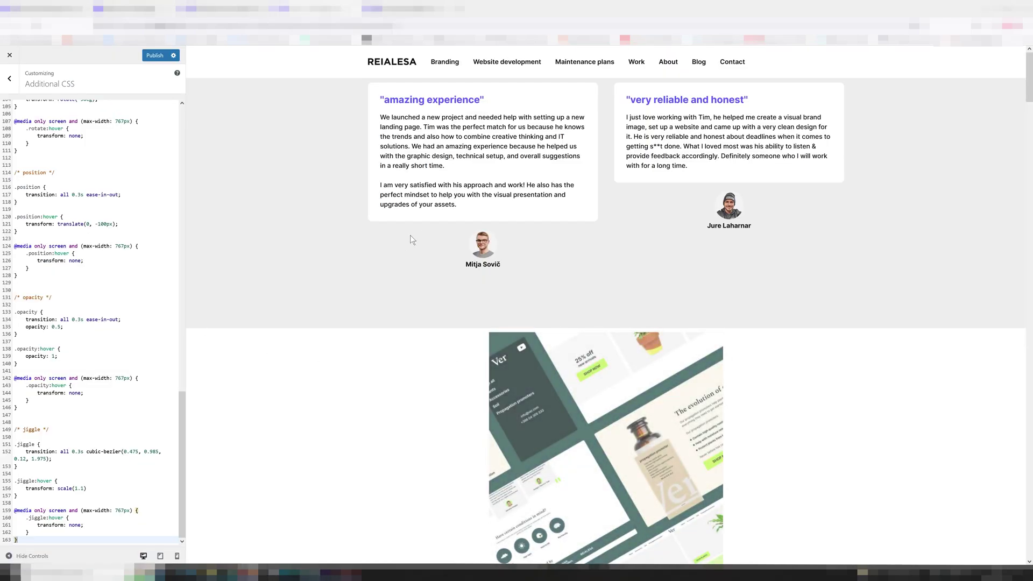
Highlight the scale and rotate blocks in the Additional CSS and examine the matching inner sections in the preview.
scroll(470, 237, "down", 12)
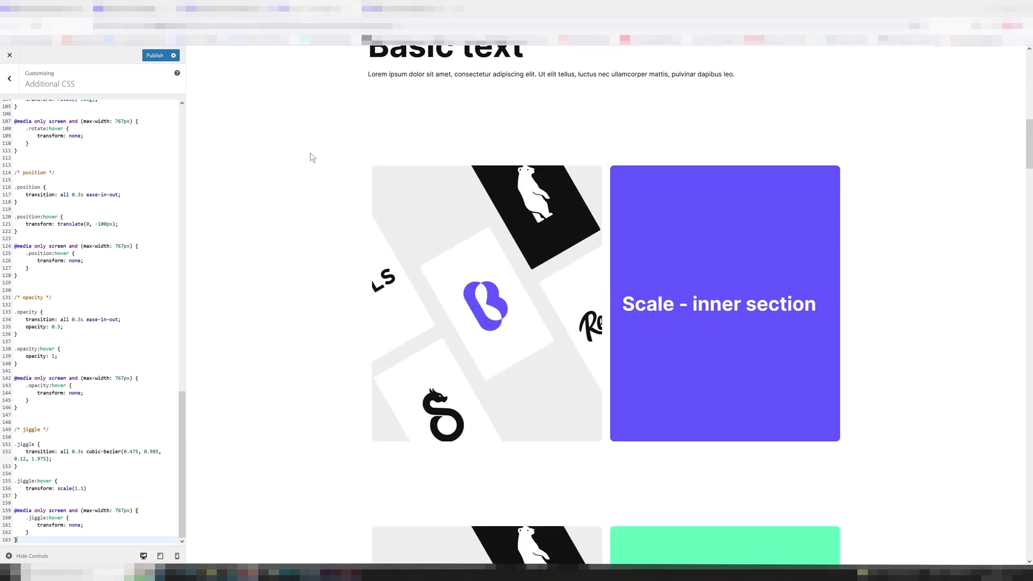
scroll(91, 322, "up", 10)
left_click_drag(16, 145, 28, 241)
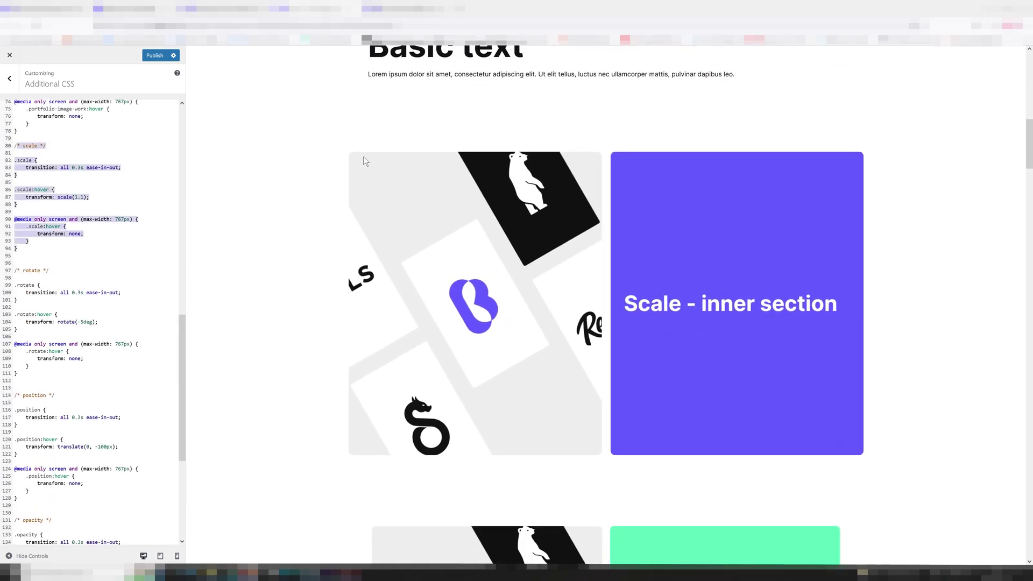
scroll(328, 278, "down", 3)
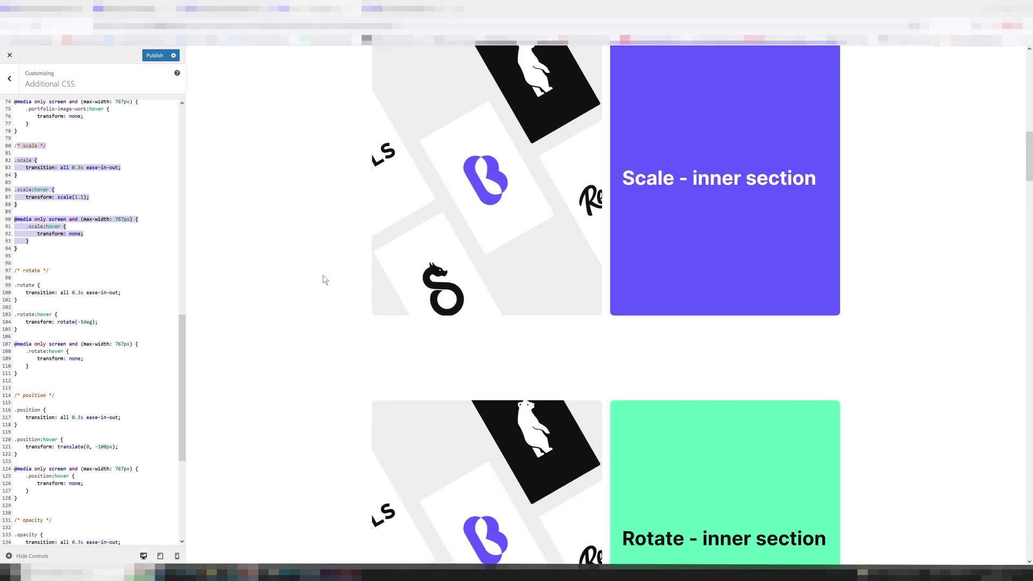
scroll(324, 280, "down", 3)
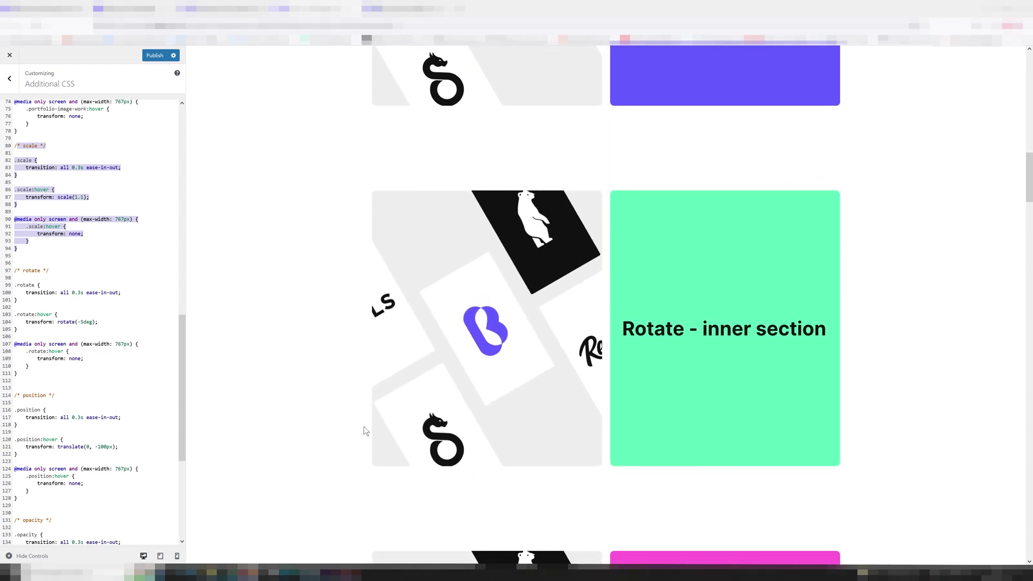
left_click_drag(15, 270, 29, 365)
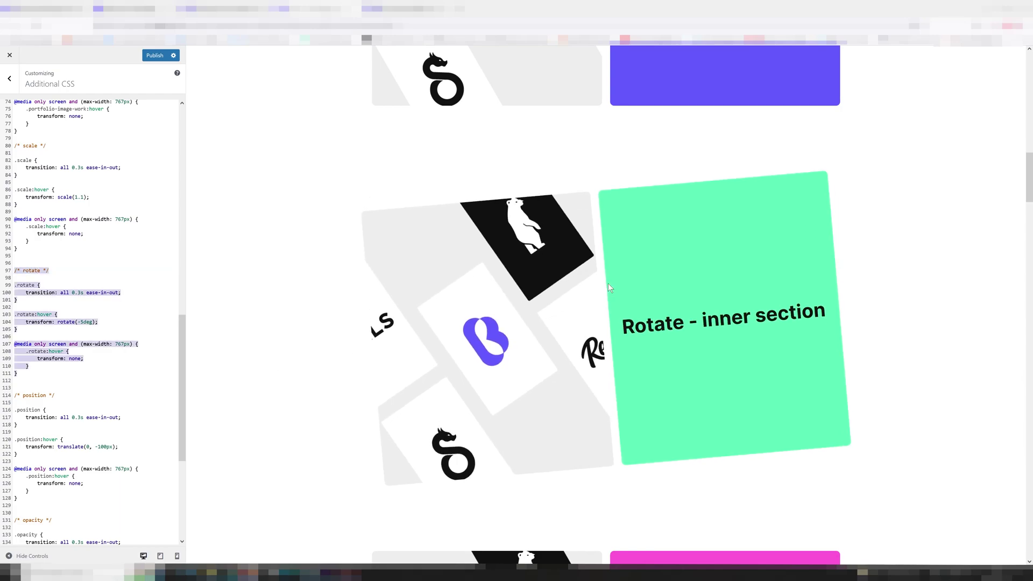
Examine the position, opacity and full-section scale examples, including the Opacity section's image column in Elementor, and compare them with the inner-section scale example.
scroll(608, 283, "down", 5)
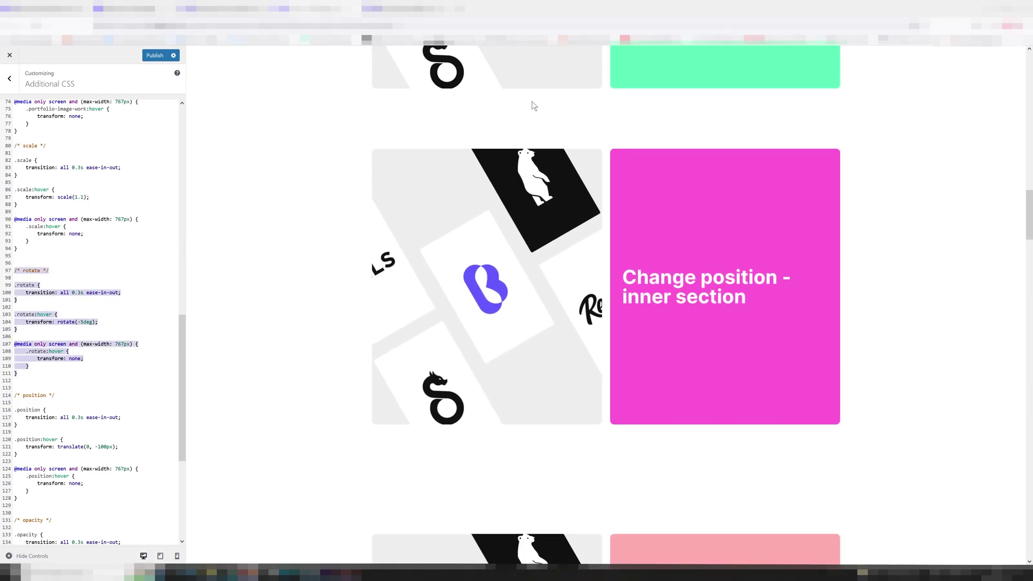
scroll(501, 249, "down", 5)
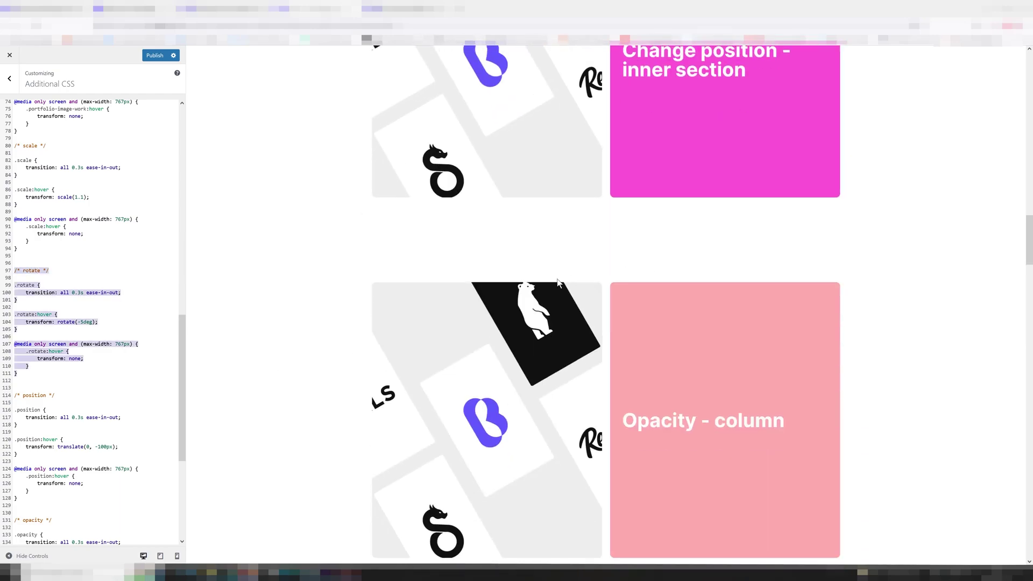
scroll(581, 209, "down", 2)
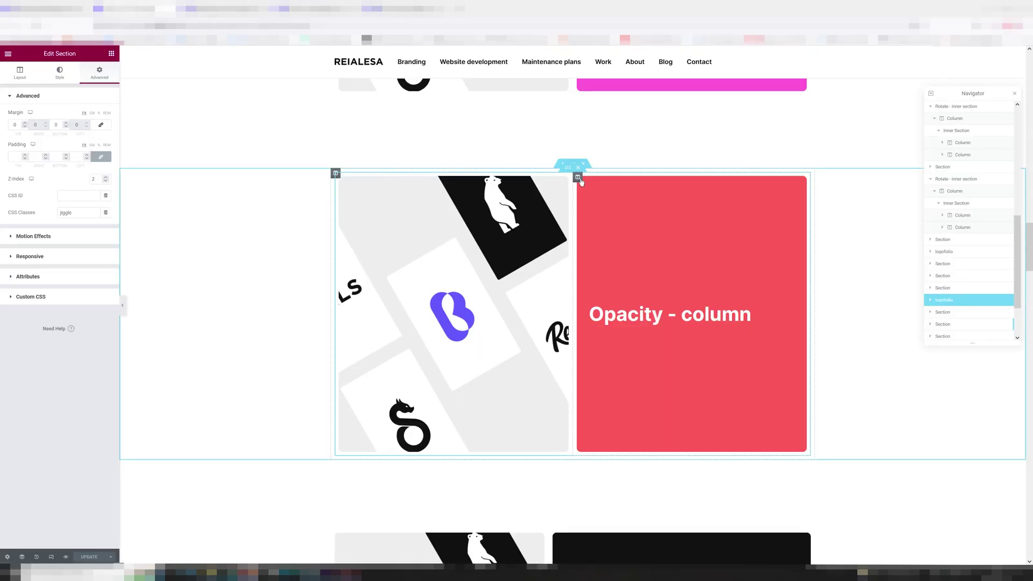
left_click(340, 177)
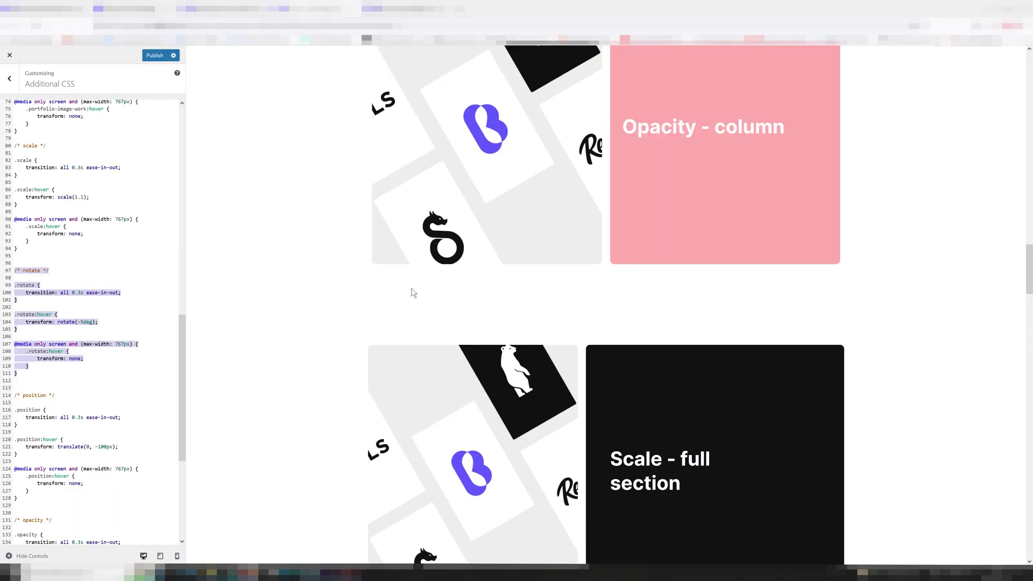
scroll(411, 288, "down", 2)
scroll(417, 221, "up", 2)
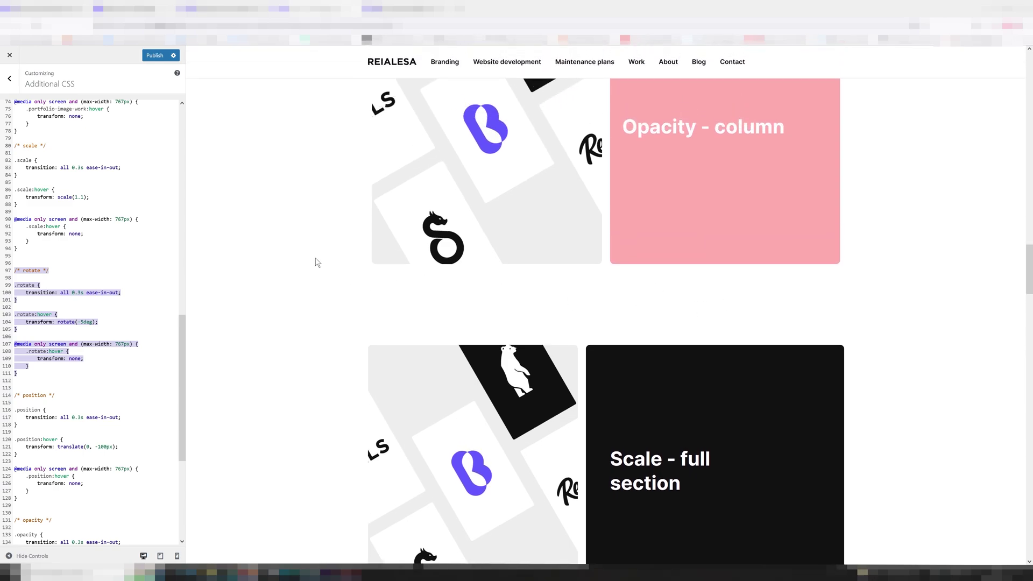
scroll(323, 215, "down", 2)
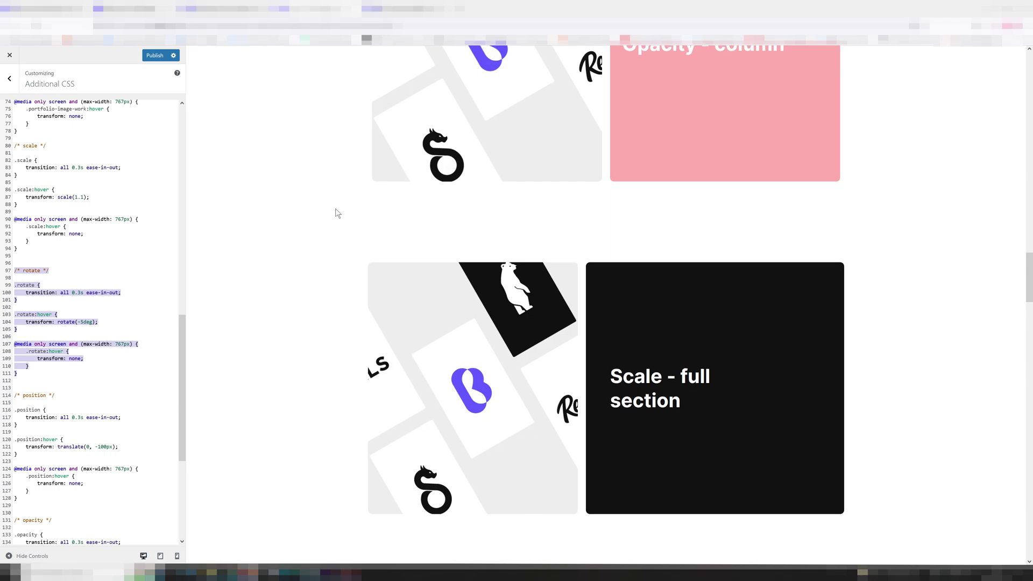
scroll(334, 209, "up", 6)
scroll(302, 296, "up", 13)
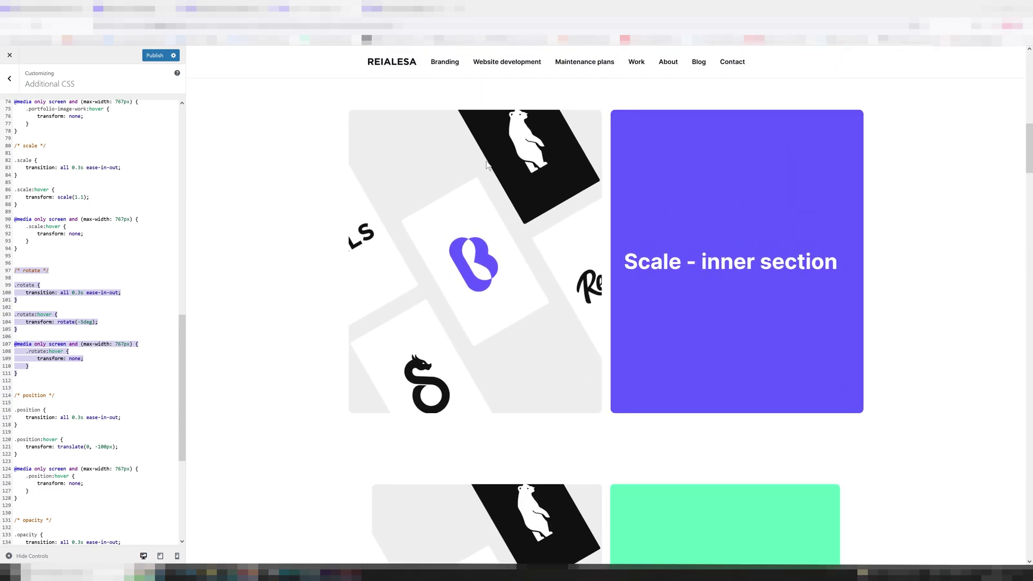
scroll(341, 196, "down", 16)
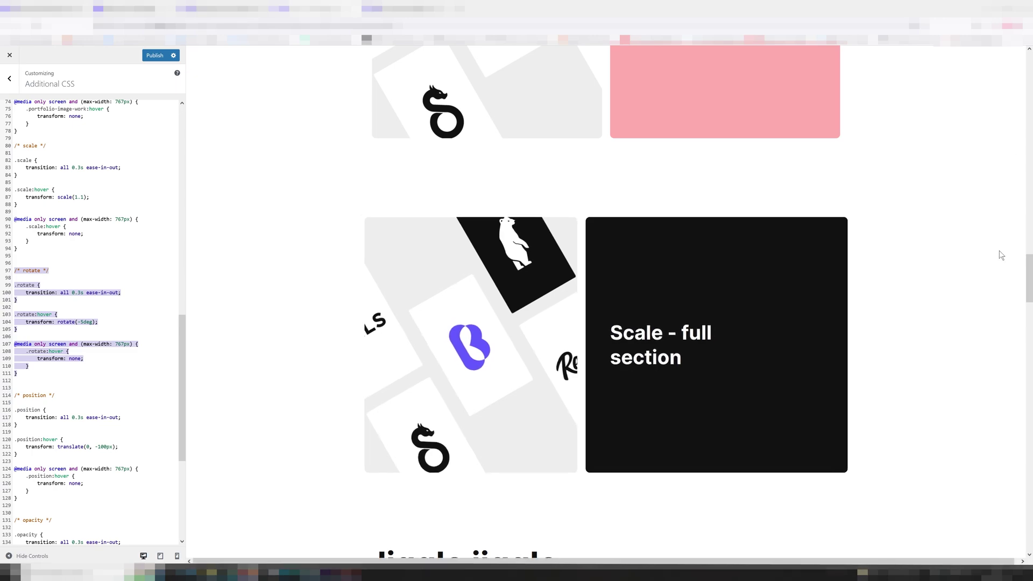
Review the opacity and jiggle rules at the end of the Additional CSS and the Jiggle jiggle section in the preview.
scroll(135, 269, "down", 4)
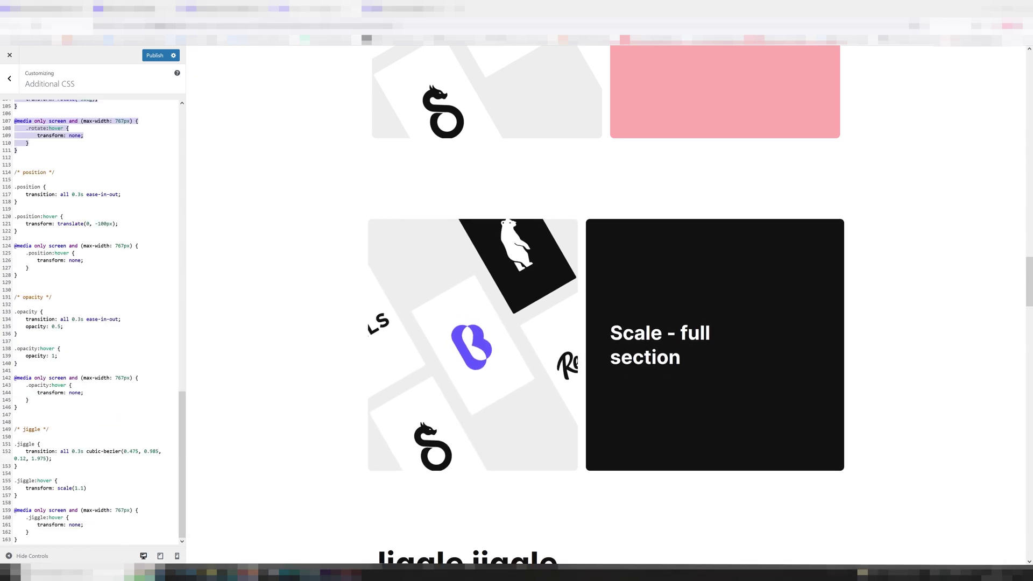
scroll(246, 304, "down", 6)
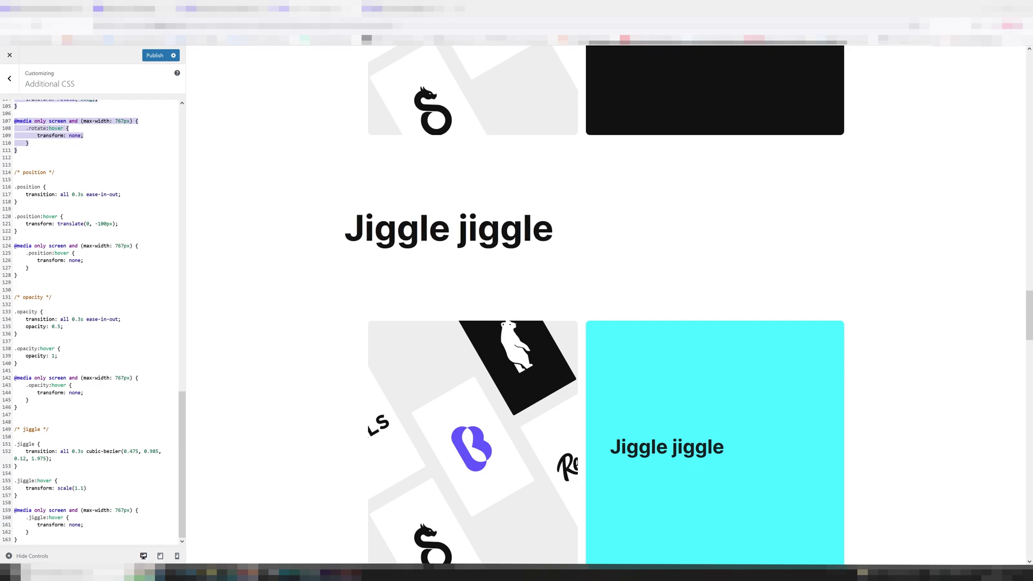
scroll(339, 256, "down", 3)
scroll(575, 330, "up", 4)
Set the scale factor in the .scale:hover rule to 1.5.
scroll(575, 329, "up", 12)
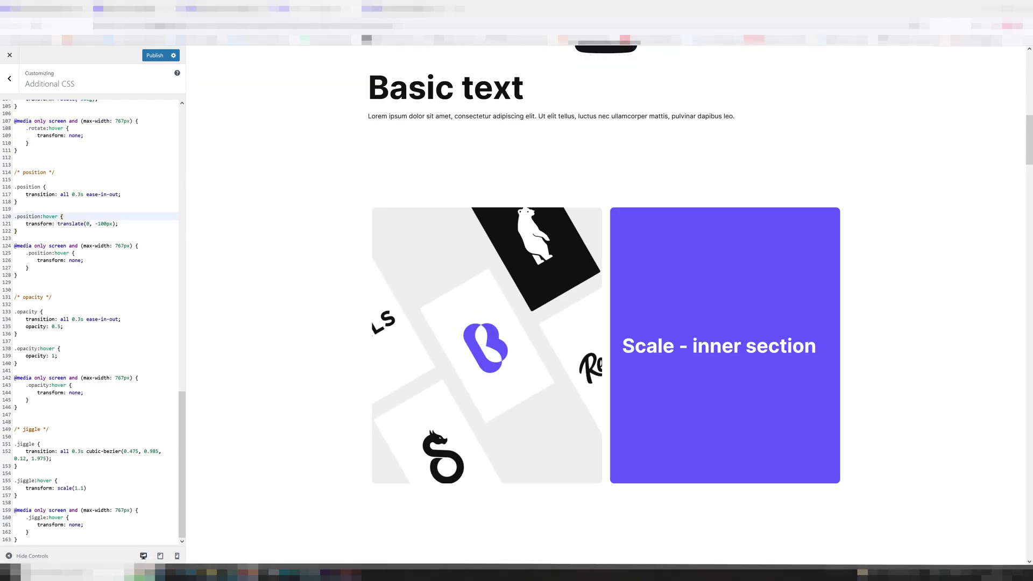
scroll(91, 323, "up", 5)
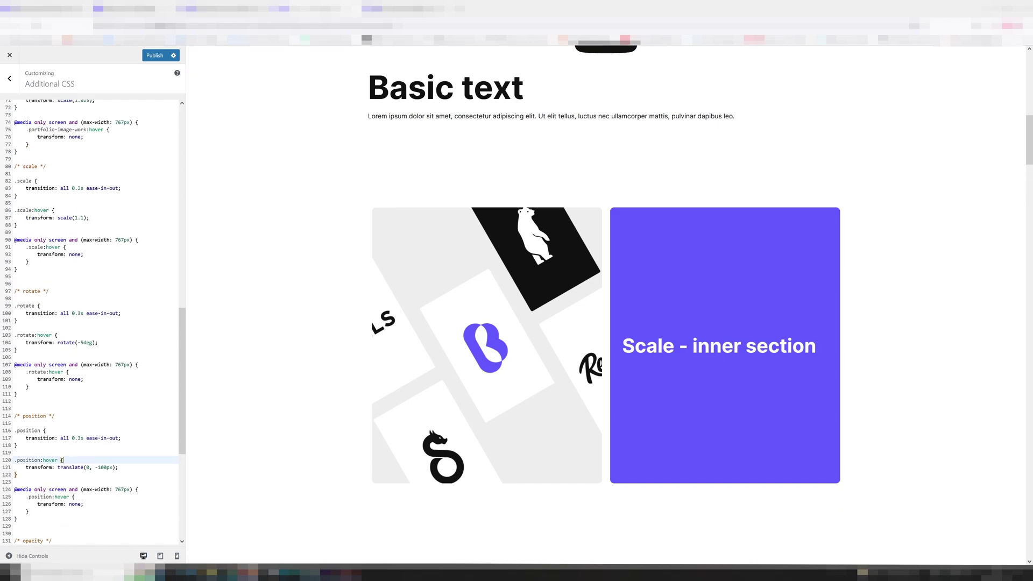
left_click(81, 272)
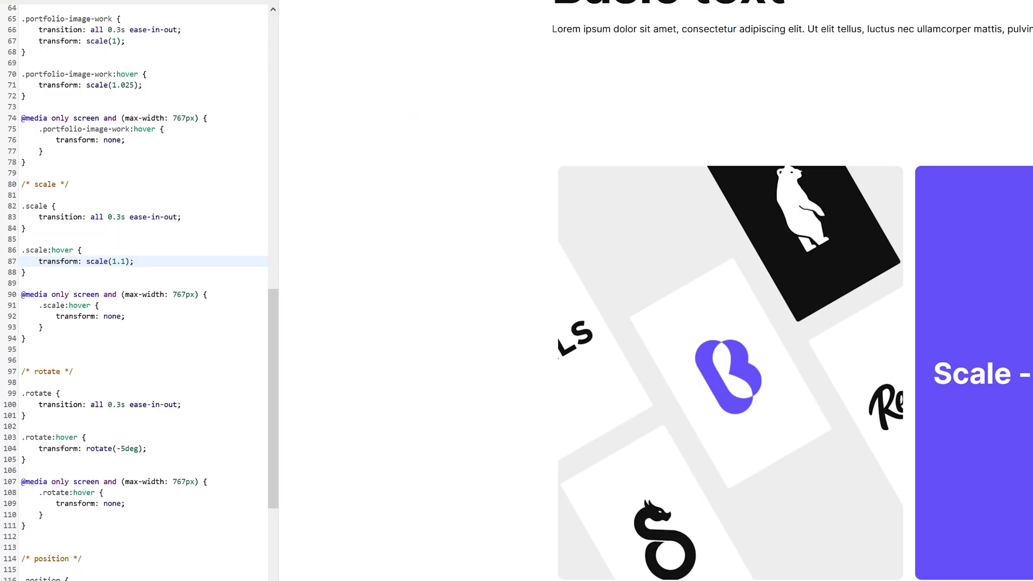
key("BackSpace")
type("5")
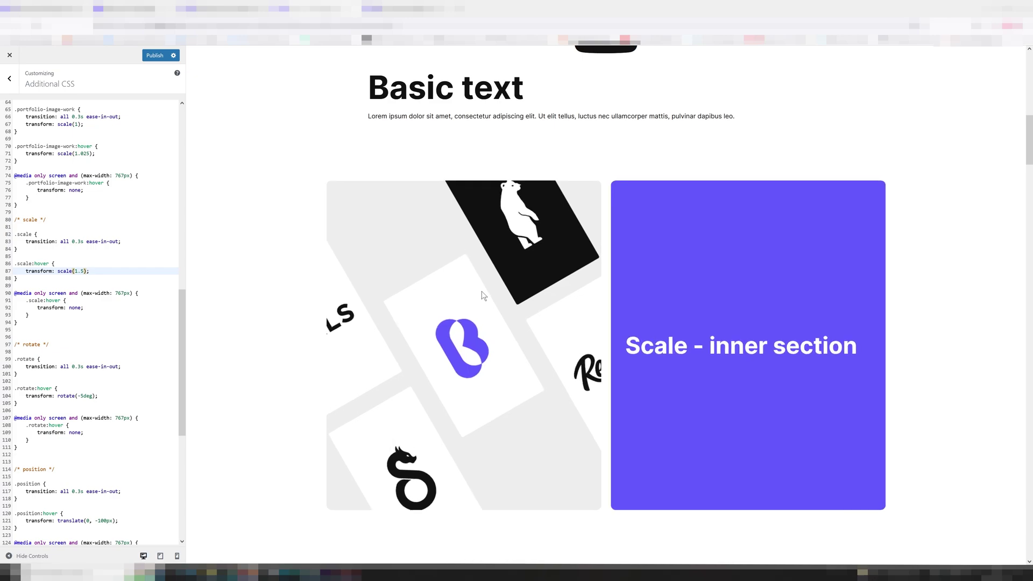
Set the scale factor in the .scale:hover rule to 0.5.
key("Left")
key("Left")
key("BackSpace")
type("0")
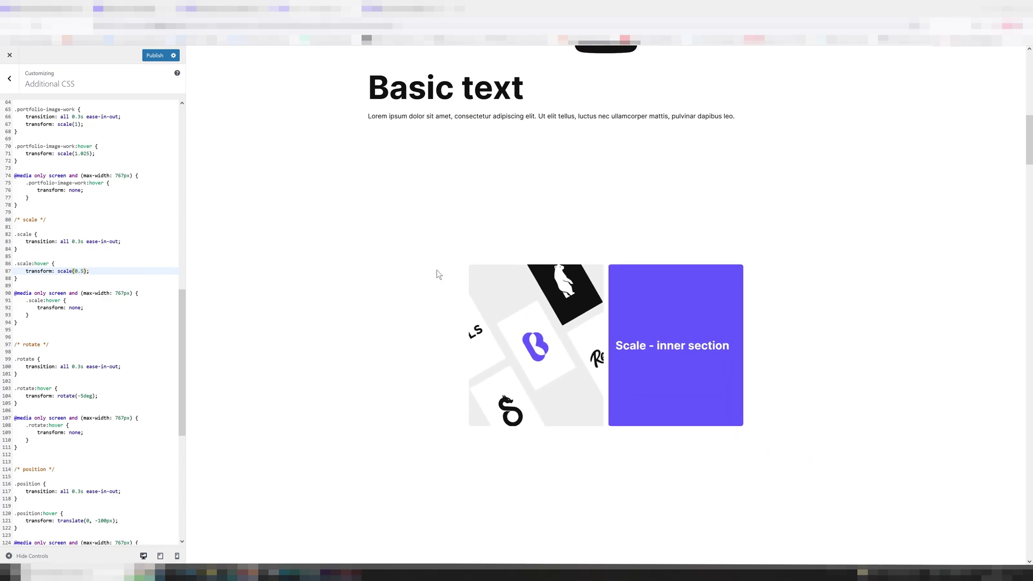
Try a 2.3s transition duration in the .scale rule, then return it to 0.3s.
left_click_drag(26, 242, 83, 242)
left_click(71, 242)
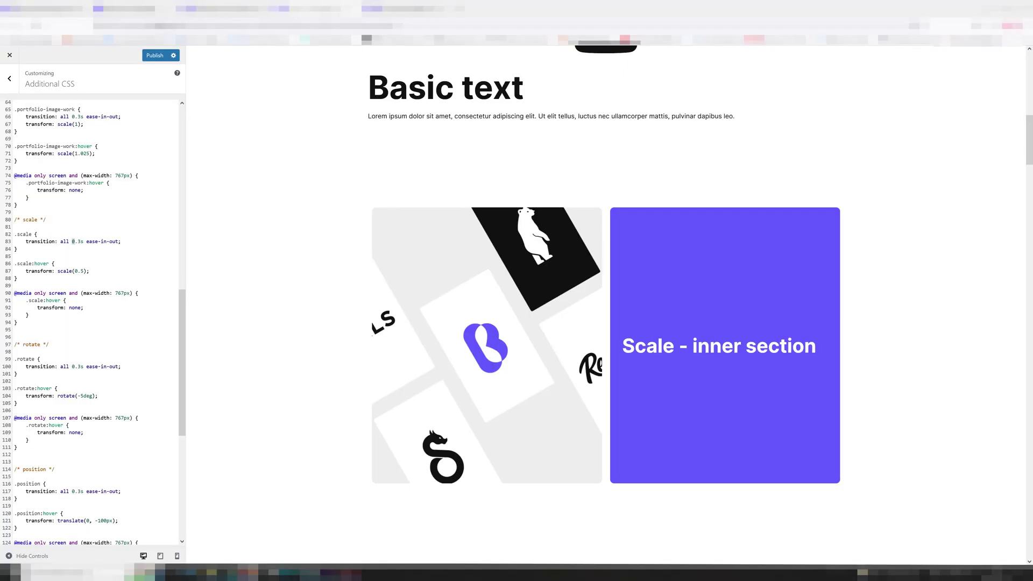
key("Delete")
type("2")
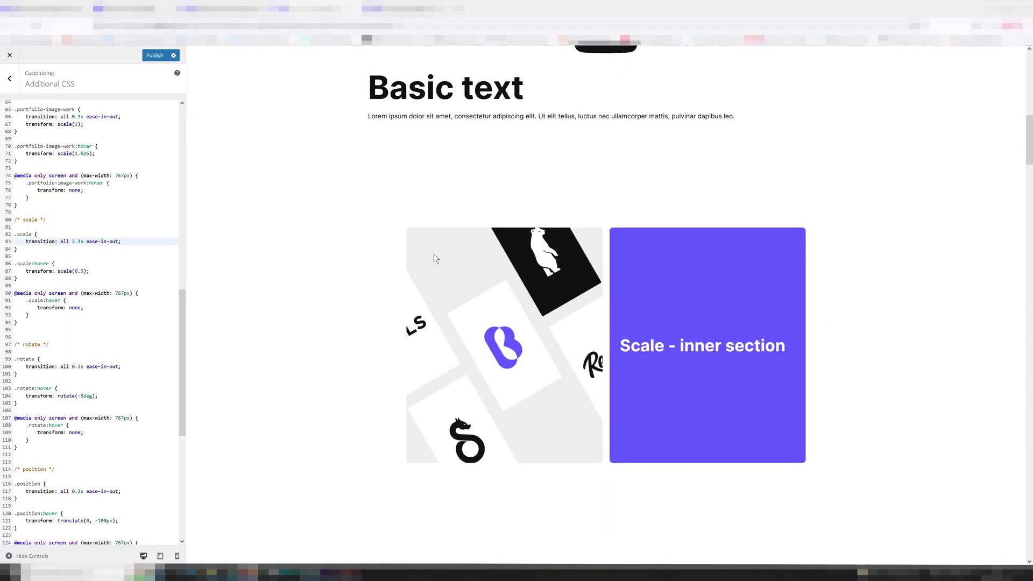
key("BackSpace")
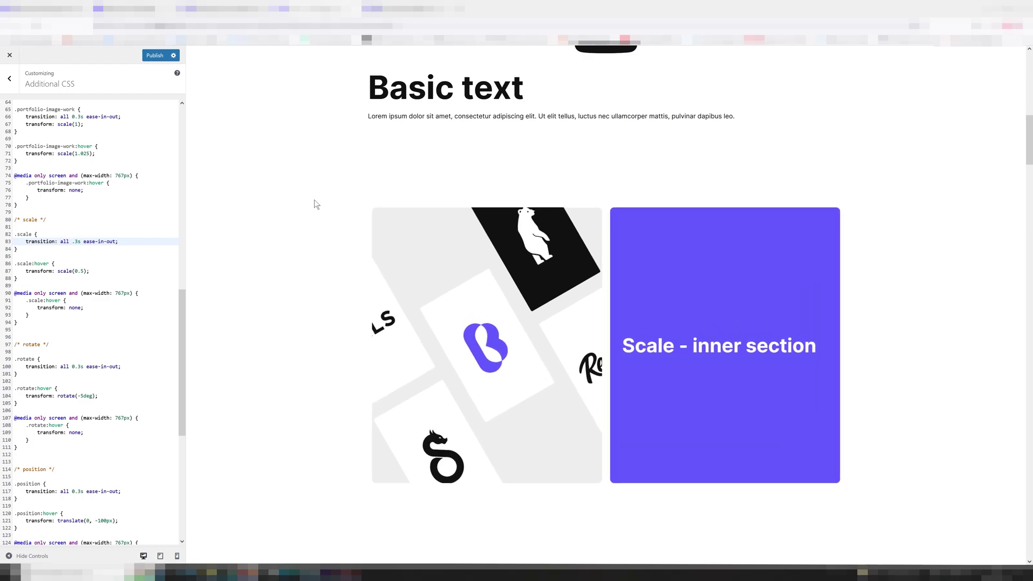
type("0")
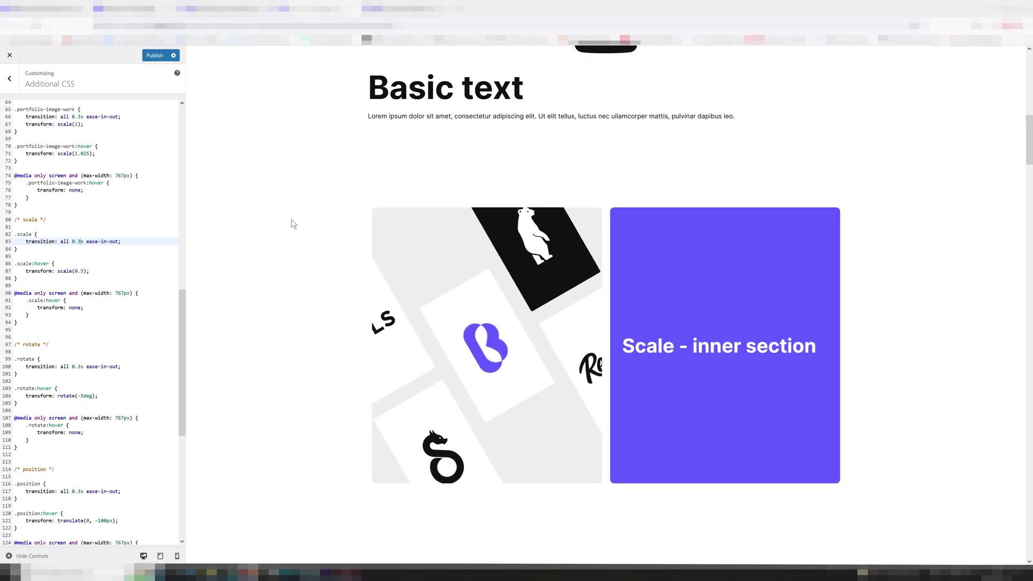
Review the max-width 767px media query that sets the .scale:hover transform to none.
scroll(606, 304, "down", 4)
left_click(17, 322)
left_click_drag(17, 322, 13, 294)
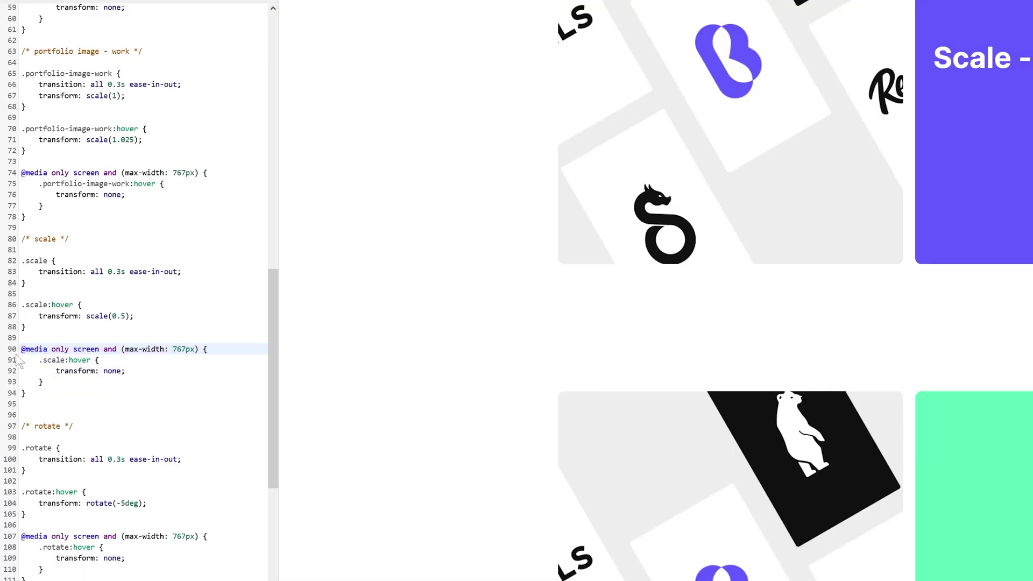
left_click_drag(22, 349, 43, 349)
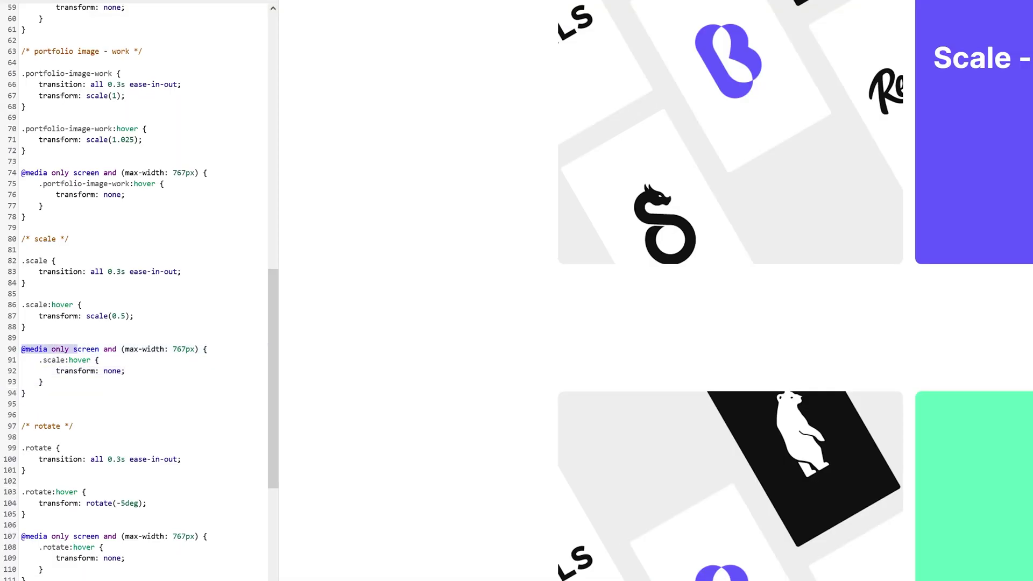
left_click_drag(77, 349, 172, 349)
left_click(43, 381)
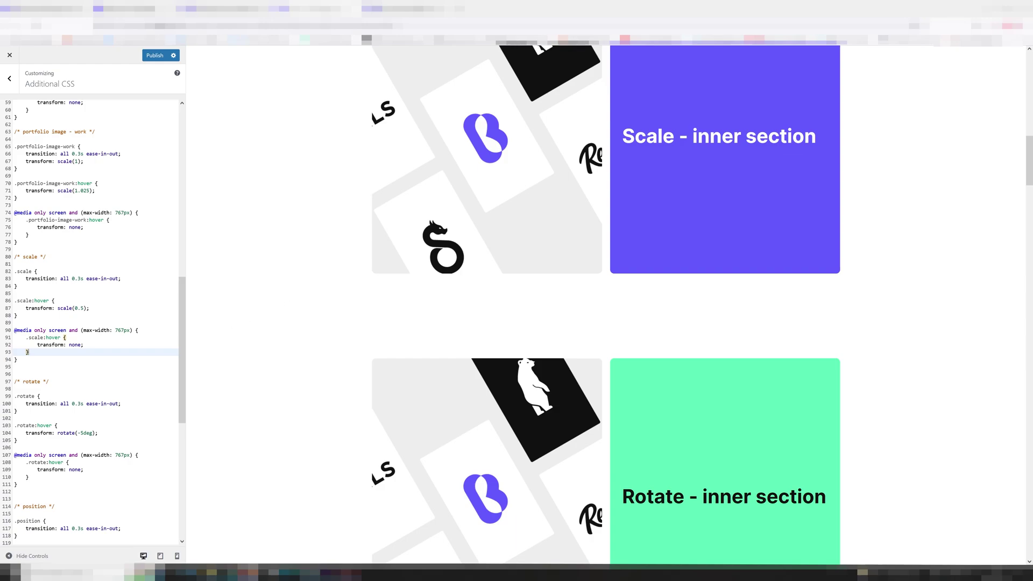
left_click_drag(115, 329, 121, 329)
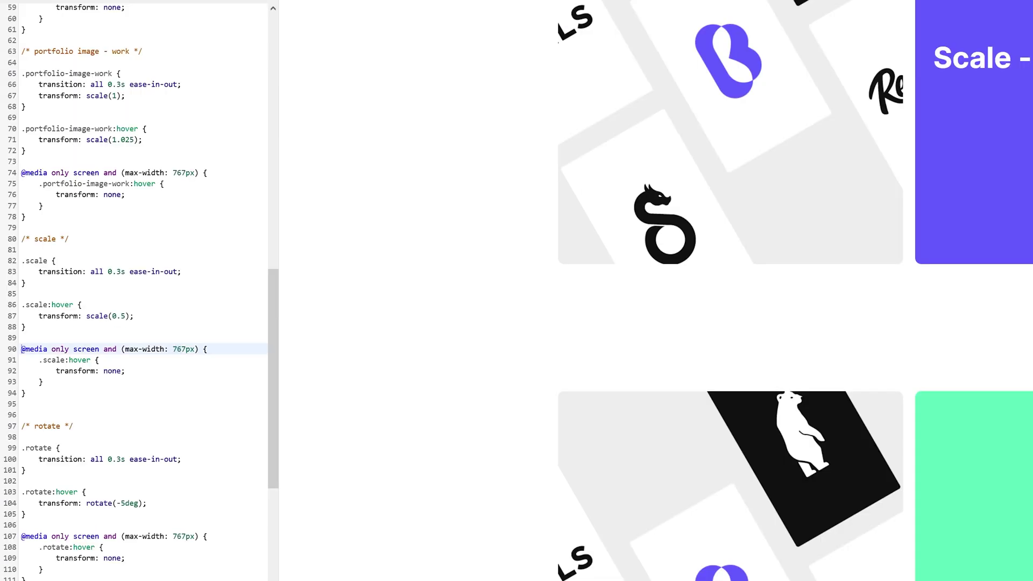
left_click_drag(14, 330, 121, 330)
left_click_drag(181, 349, 194, 349)
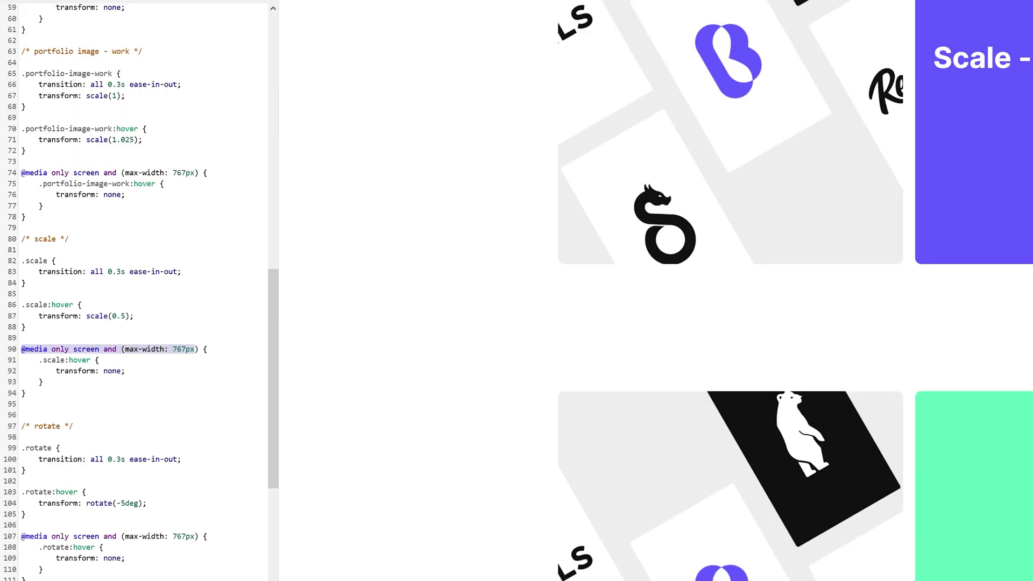
left_click_drag(38, 360, 126, 371)
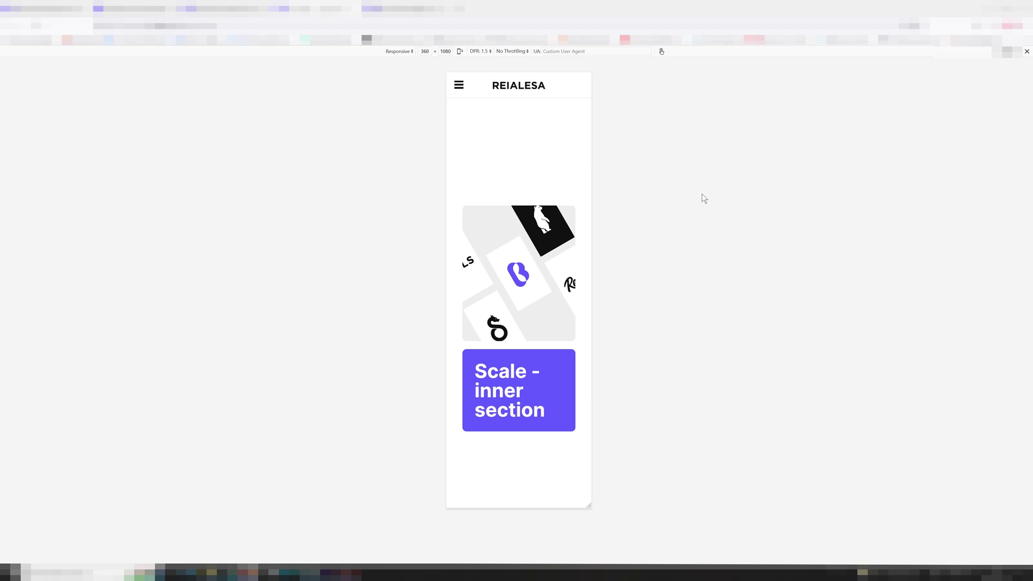
Examine the scale and rotate inner-section examples on the page in the 360-pixel-wide responsive view.
scroll(515, 223, "down", 4)
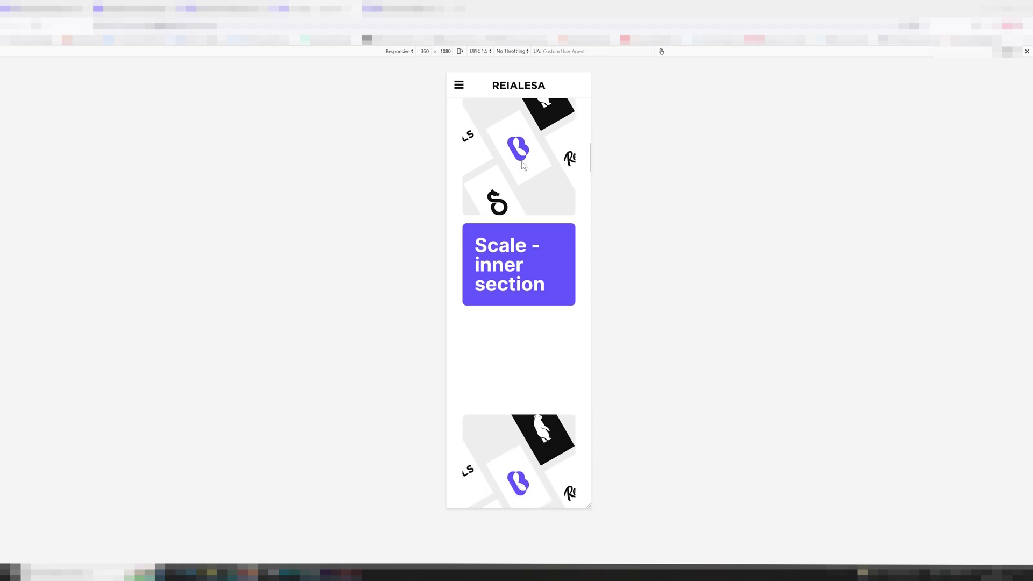
scroll(515, 223, "down", 10)
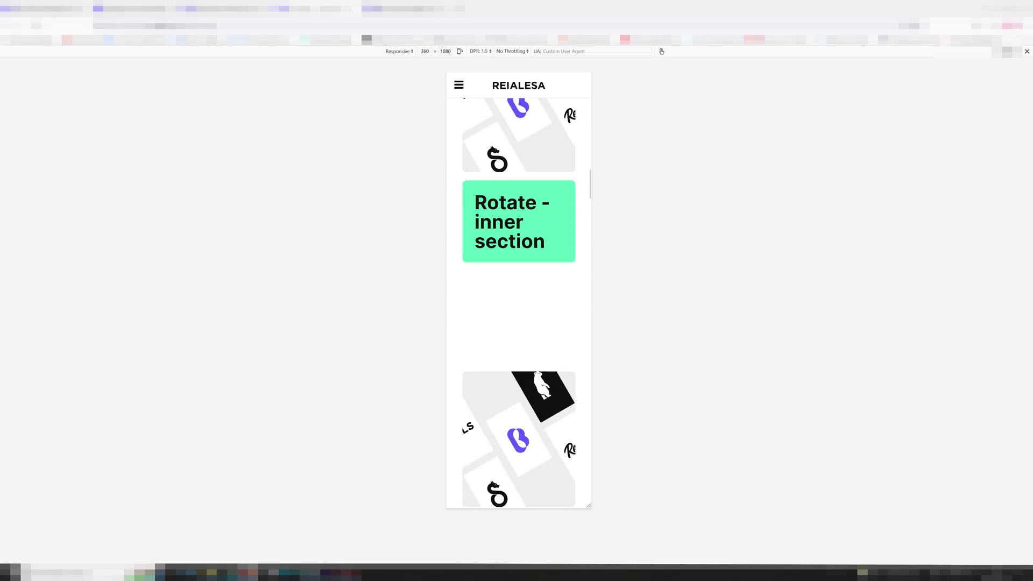
scroll(514, 267, "down", 3)
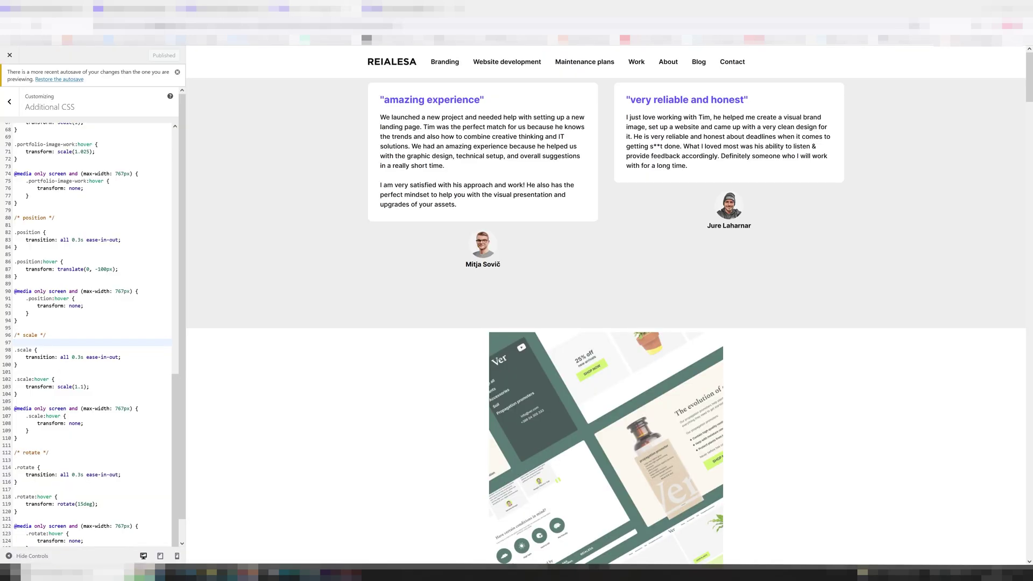
Delete the max-width 767px media query of the .position:hover rule from the Additional CSS.
left_click_drag(18, 320, 14, 291)
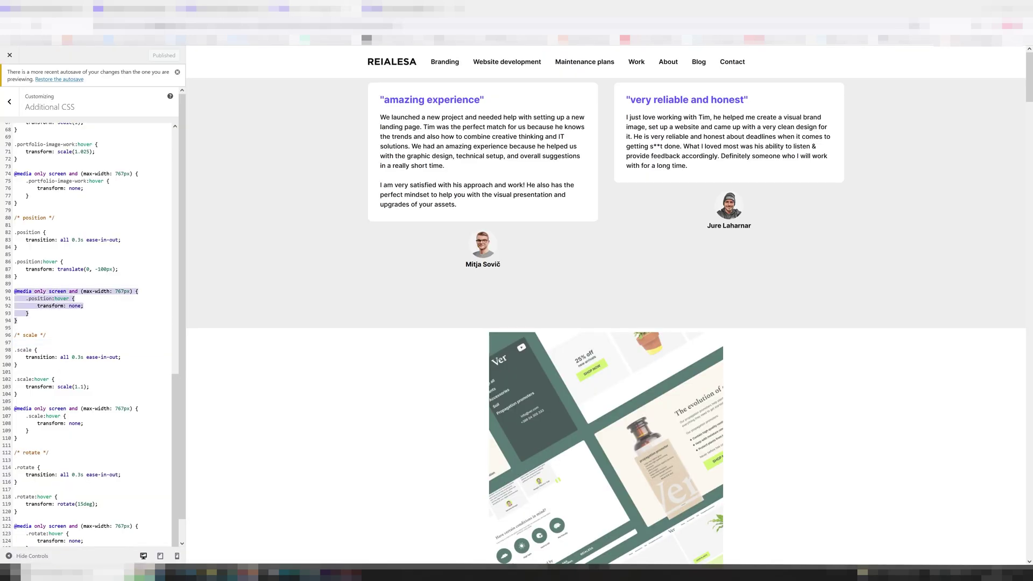
key("BackSpace")
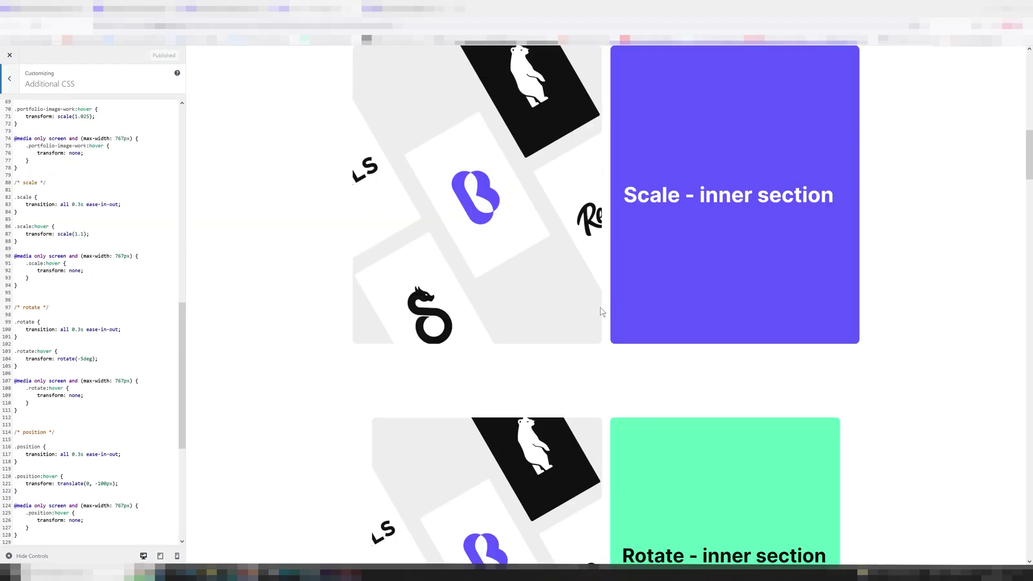
Set the angle in the .rotate:hover rule to -25deg and check the Rotate inner section in the preview.
scroll(483, 173, "down", 4)
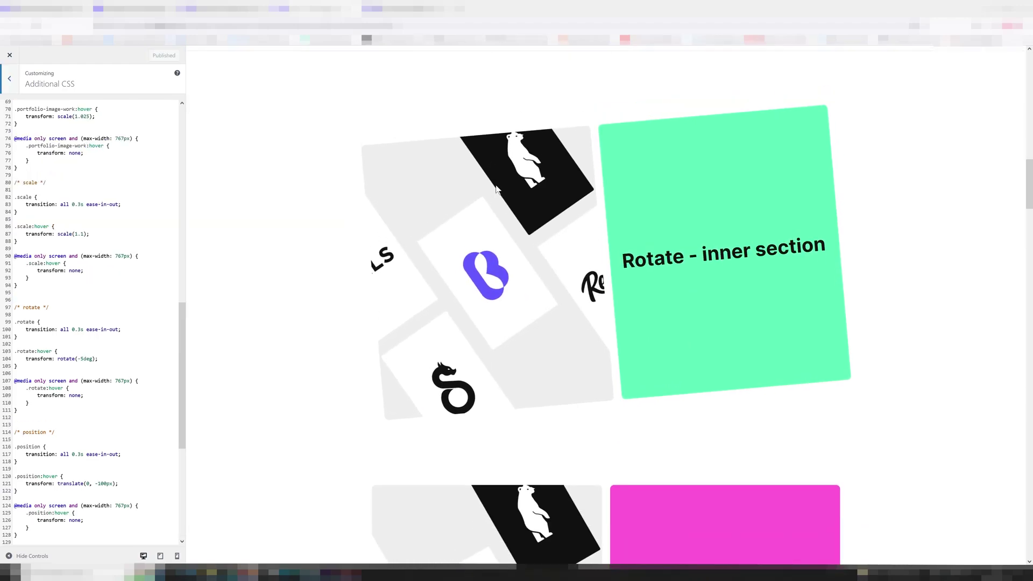
scroll(887, 155, "up", 1)
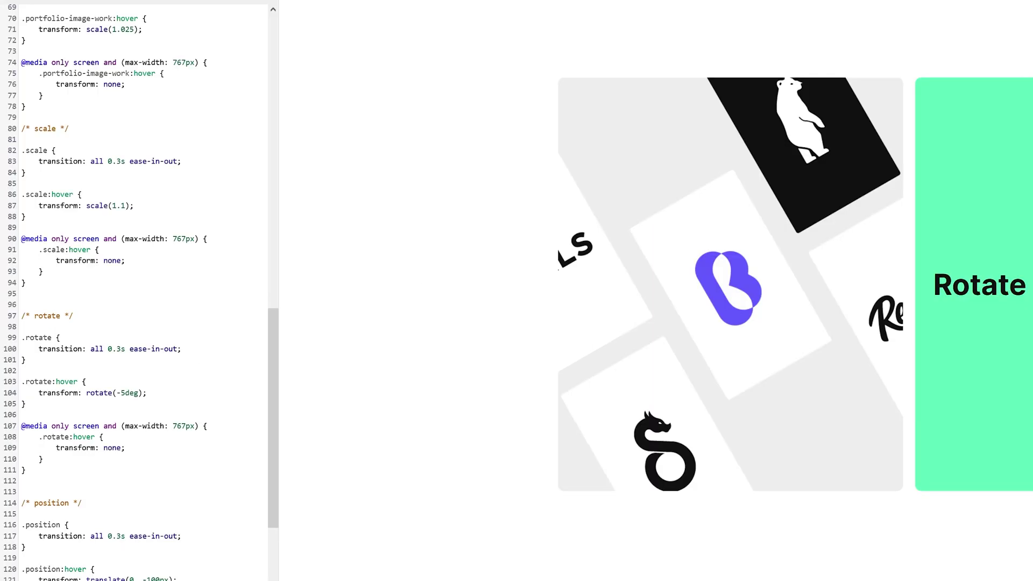
left_click(81, 359)
type("2")
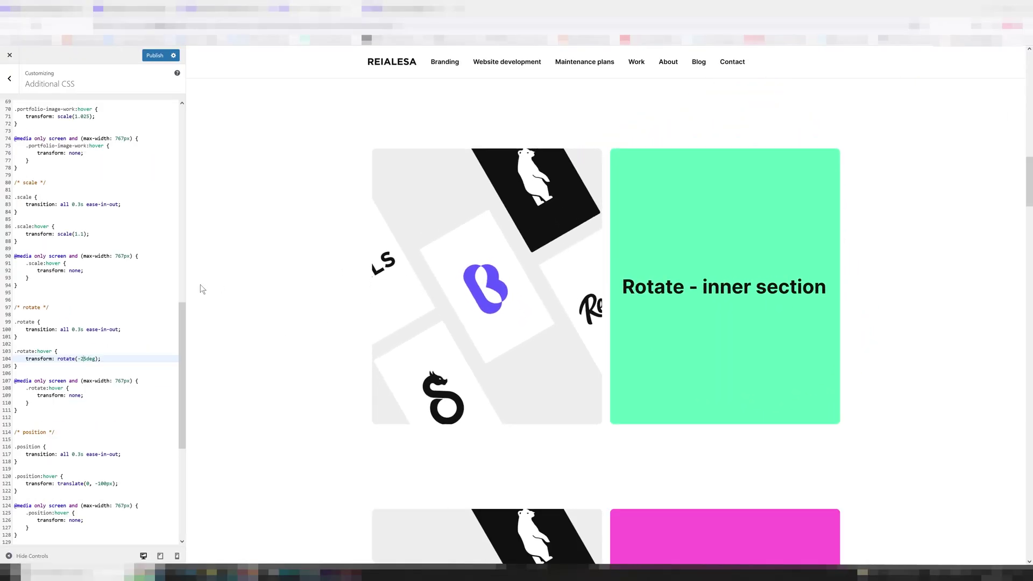
left_click(120, 329)
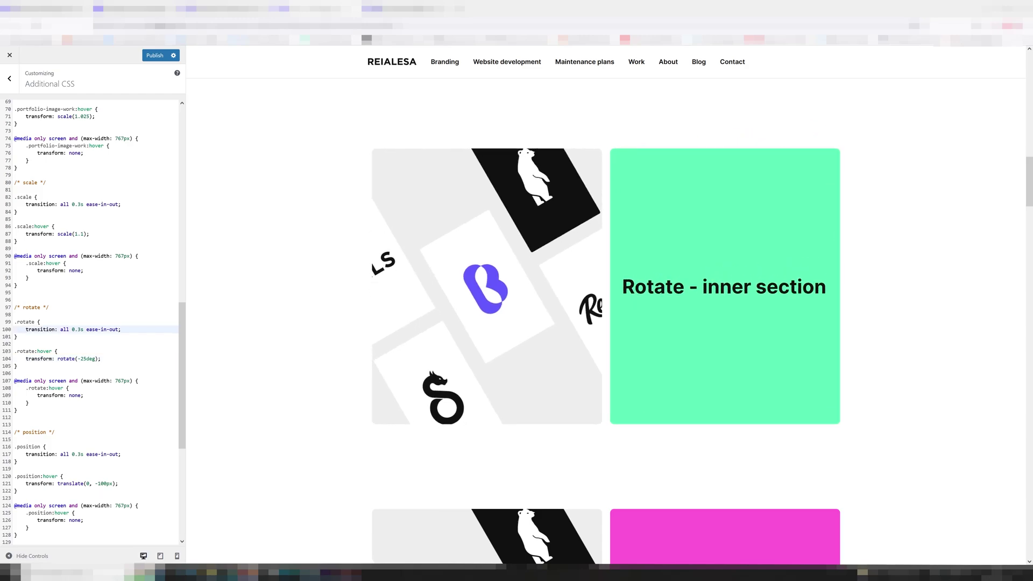
left_click_drag(25, 329, 72, 329)
left_click(102, 337)
scroll(491, 296, "down", 5)
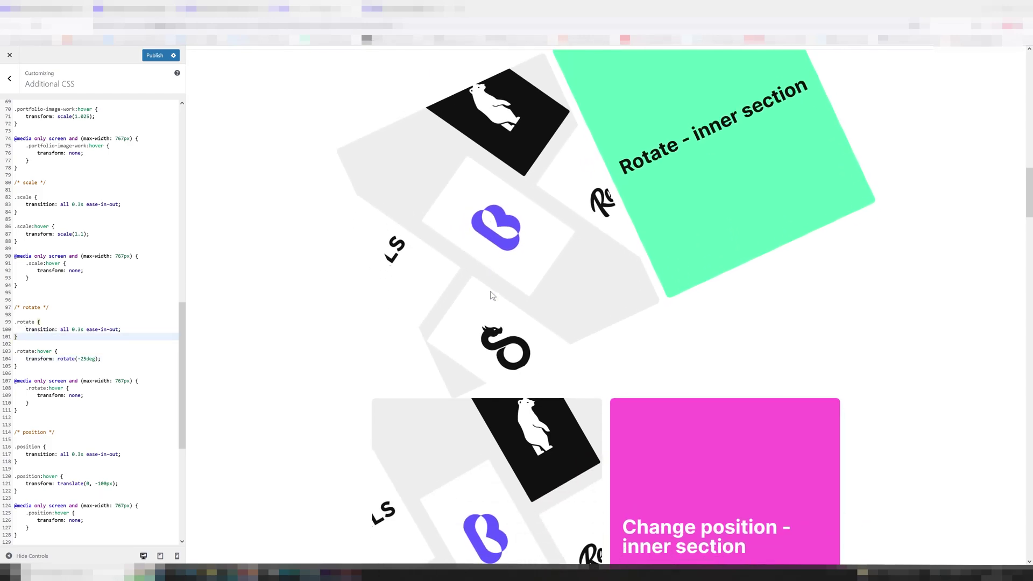
Set the horizontal offset of the translate function in the .position:hover rule to 150px.
scroll(853, 265, "down", 2)
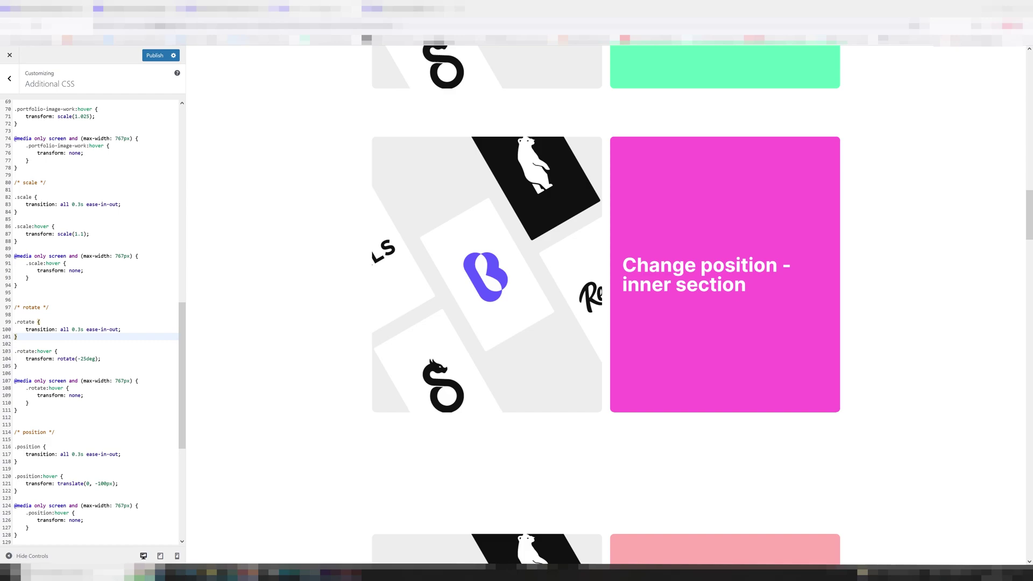
scroll(87, 409, "down", 1)
left_click(87, 409)
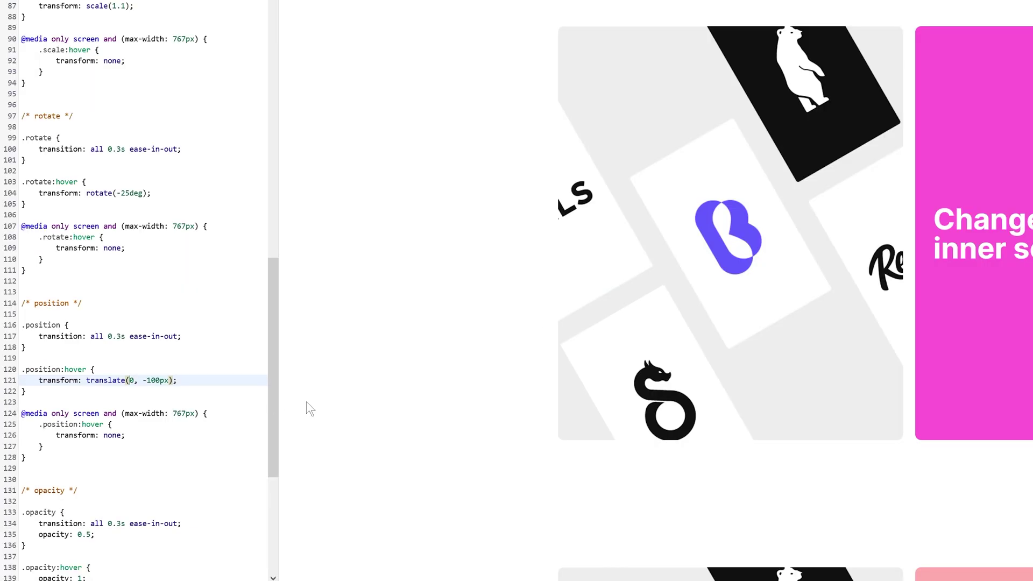
type("50px")
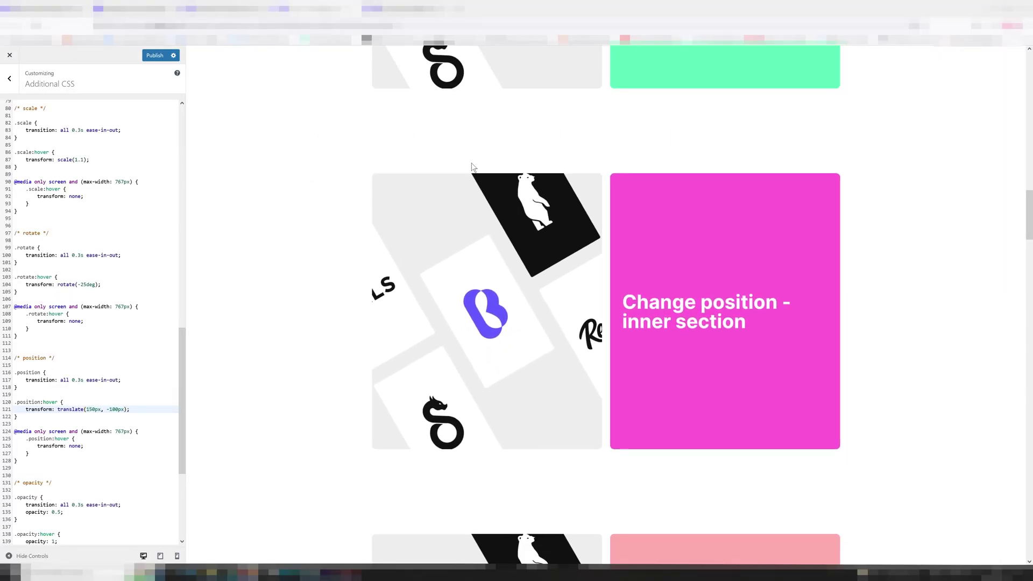
left_click(87, 409)
type("1")
key("BackSpace")
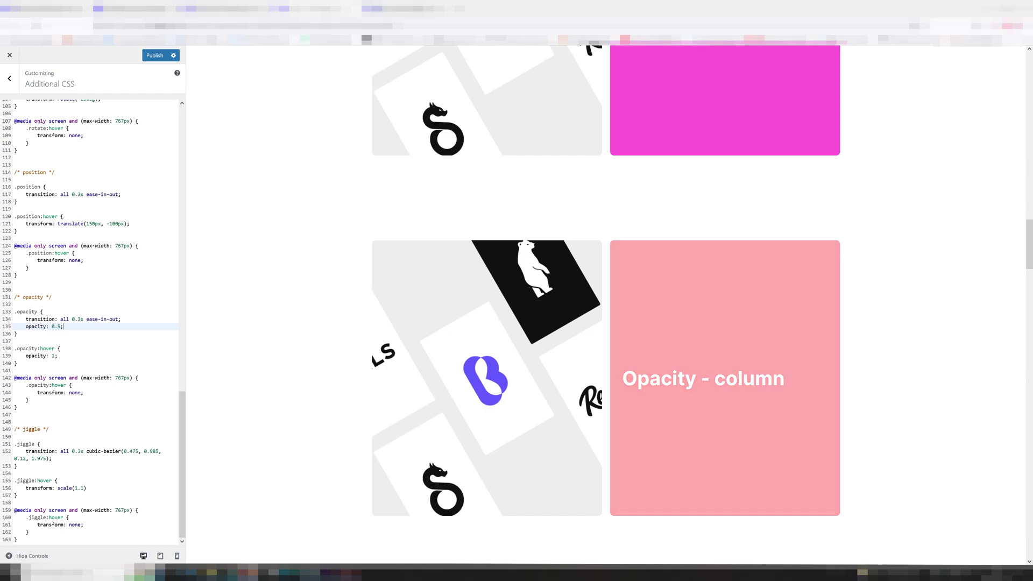
Set the opacity to 0.5 in the .opacity:hover rule and to 1 in the .opacity rule.
left_click(17, 363)
left_click(58, 355)
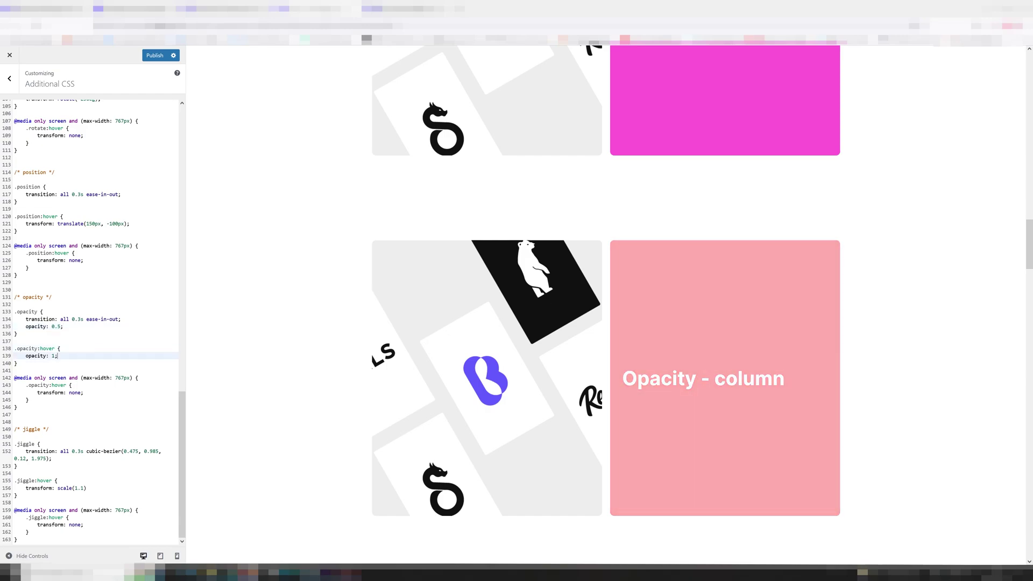
type("0.")
left_click(63, 326)
key("BackSpace")
key("BackSpace")
key("BackSpace")
type("1")
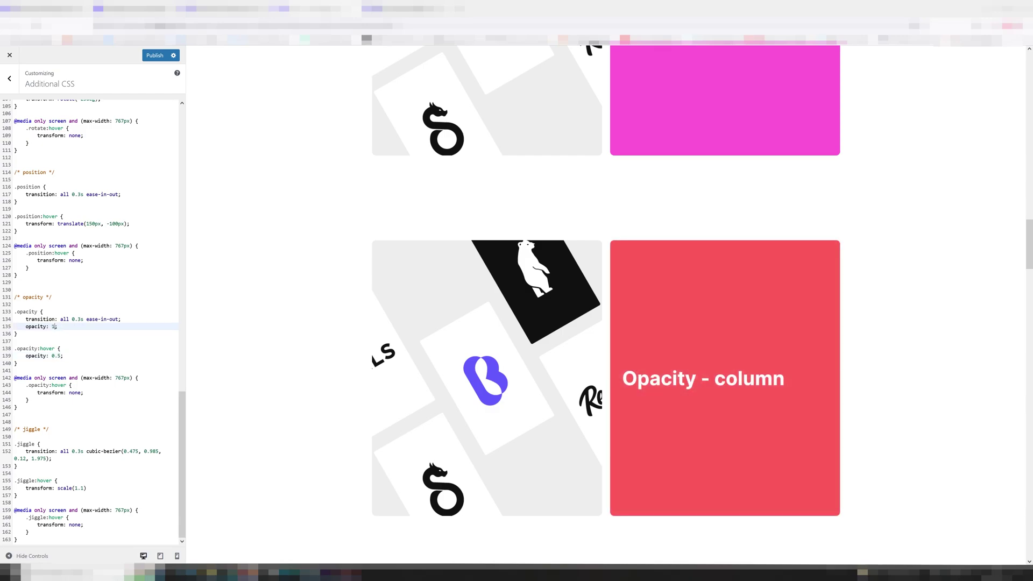
scroll(769, 322, "down", 1)
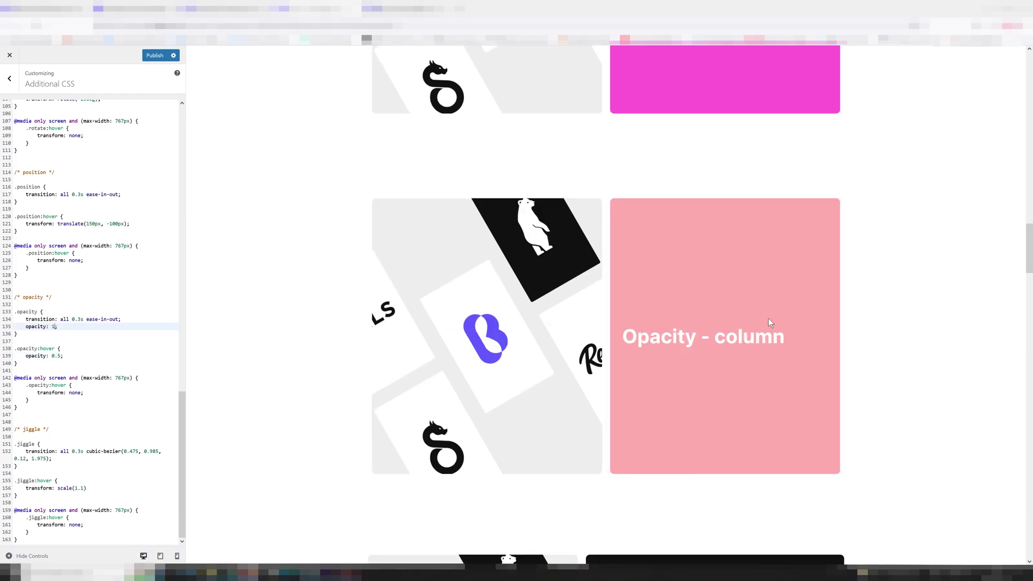
Copy rotate(-25deg) from the .rotate:hover rule and append it after scale(1.1) in the .scale:hover transform.
scroll(768, 318, "down", 6)
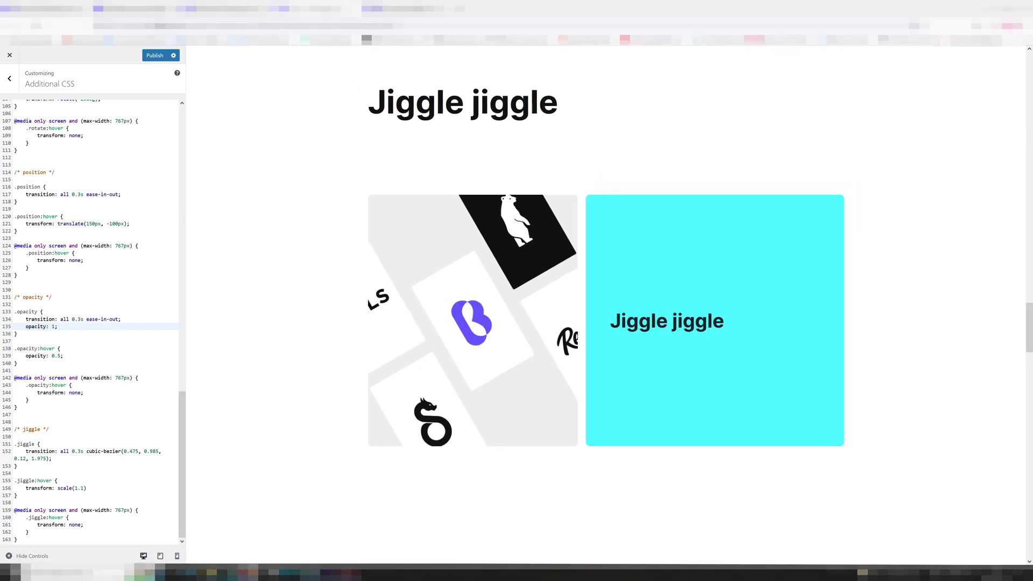
scroll(94, 320, "up", 9)
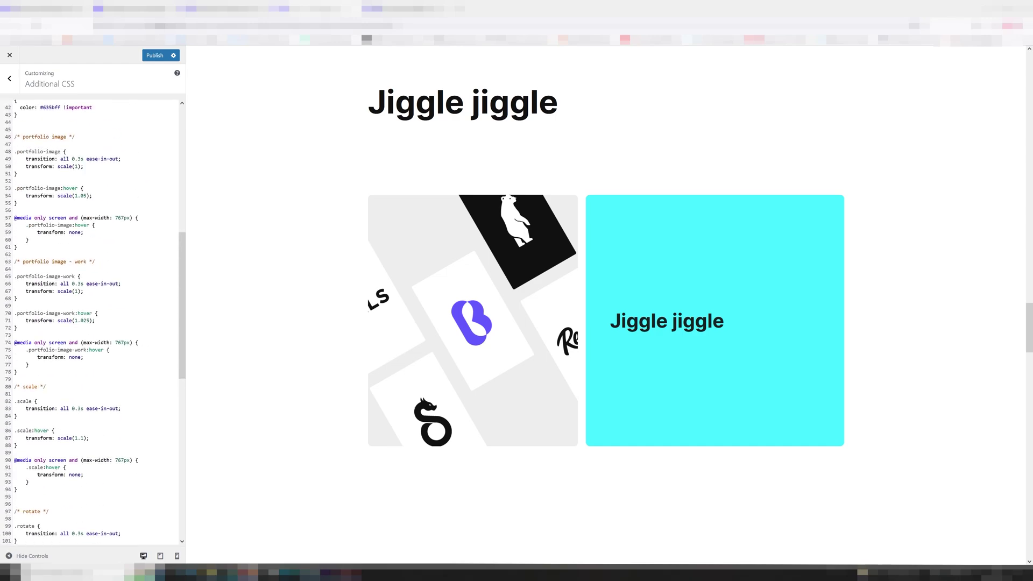
scroll(266, 360, "up", 6)
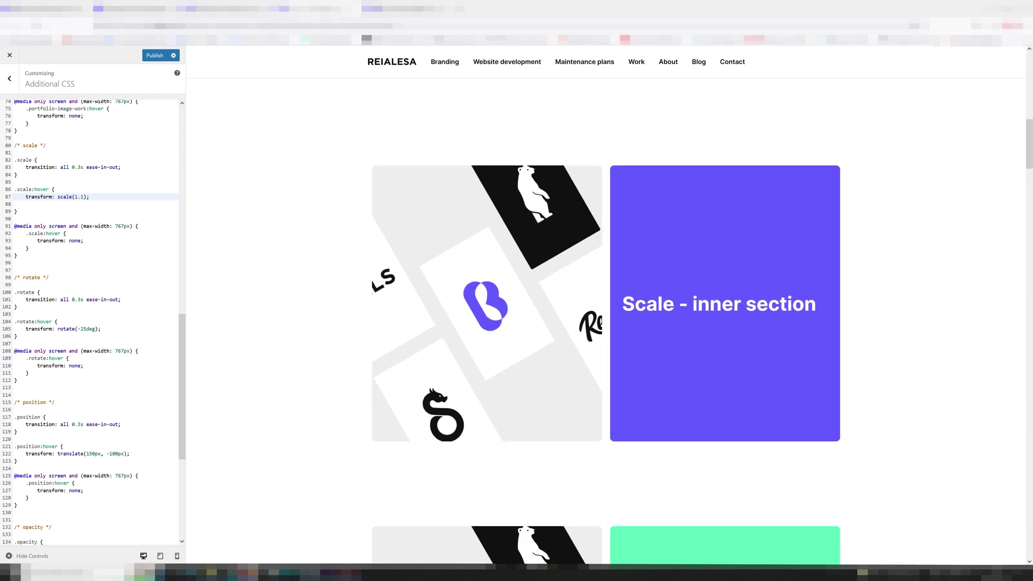
left_click(46, 358)
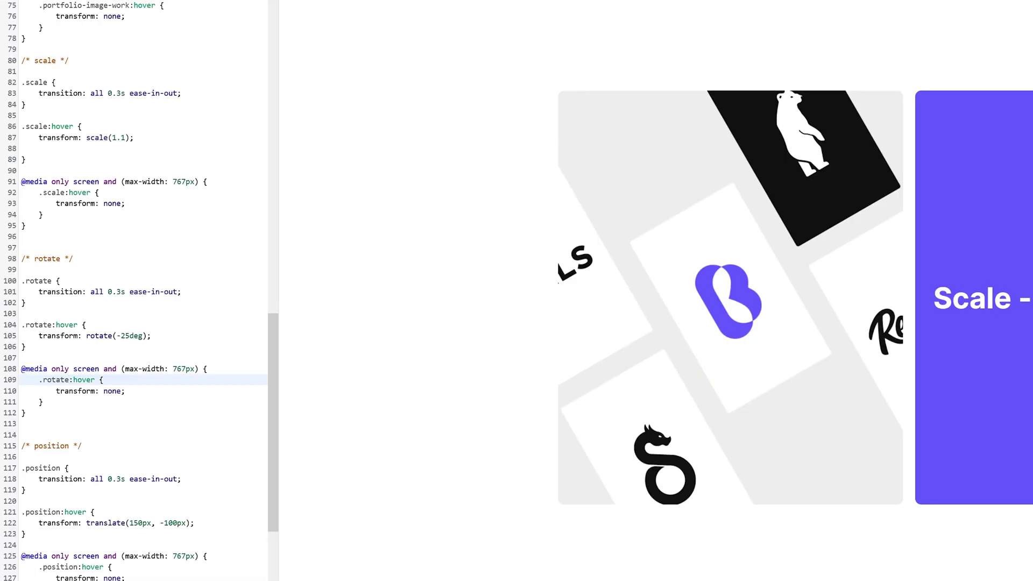
left_click_drag(86, 335, 146, 335)
key("ctrl+c")
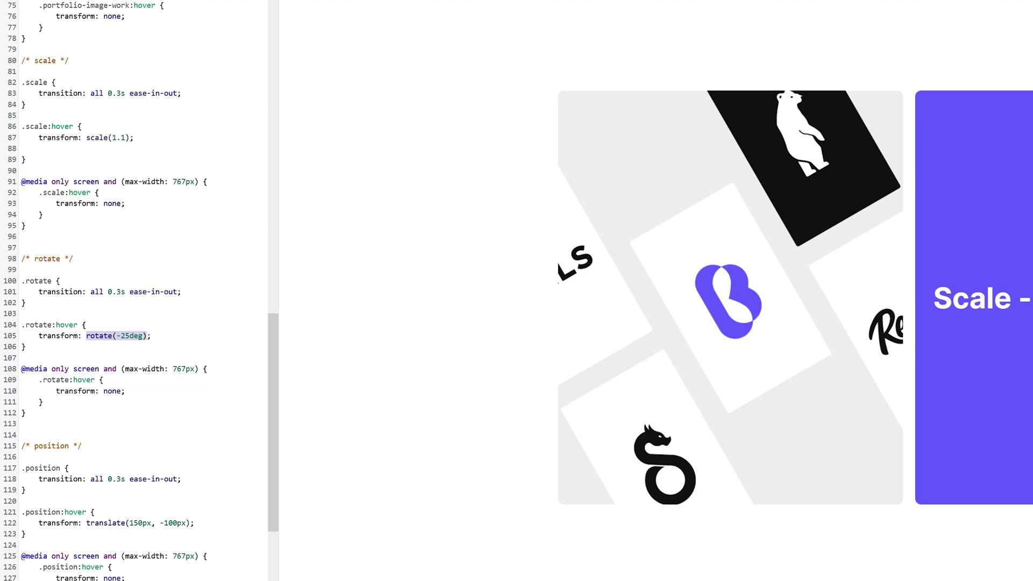
left_click(129, 137)
key("ctrl+v")
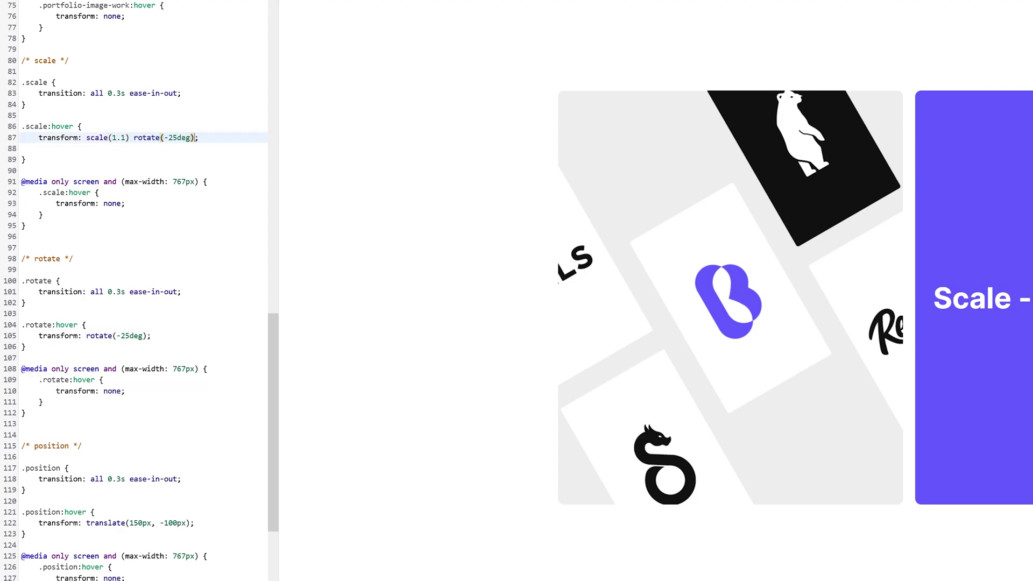
Set the rotation in the .scale:hover transform to 5deg and check the full-section scale and jiggle examples in the preview.
left_click(191, 149)
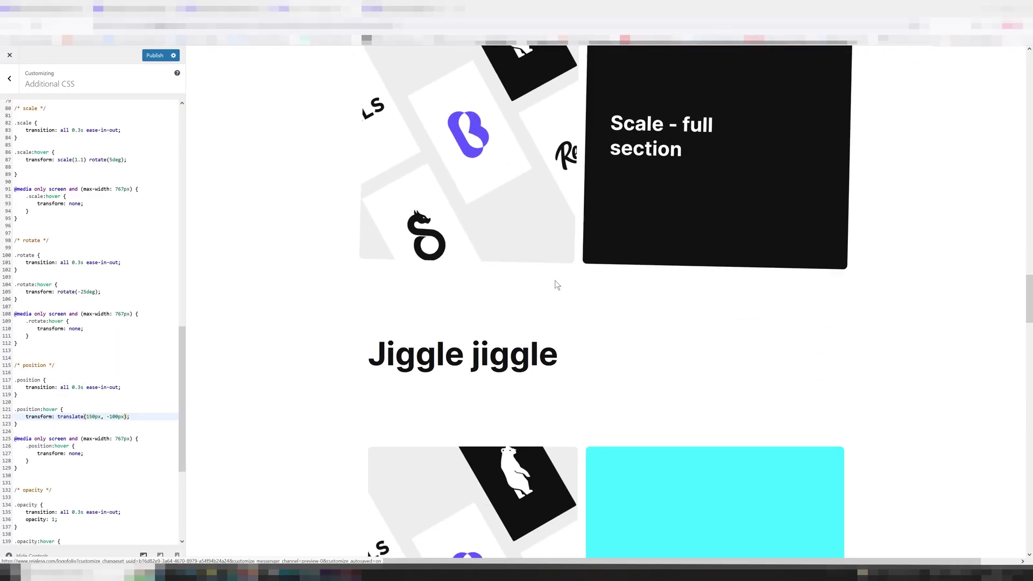
scroll(553, 283, "down", 2)
scroll(607, 301, "down", 3)
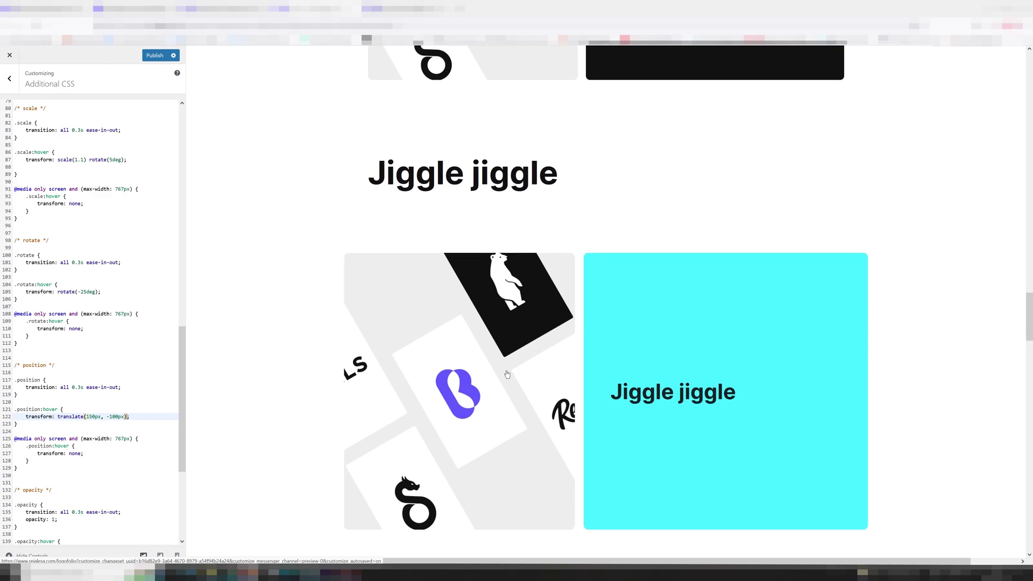
Append rotate(5deg) after scale(1.1) in the .jiggle:hover transform and end the declaration with a semicolon.
scroll(91, 322, "down", 4)
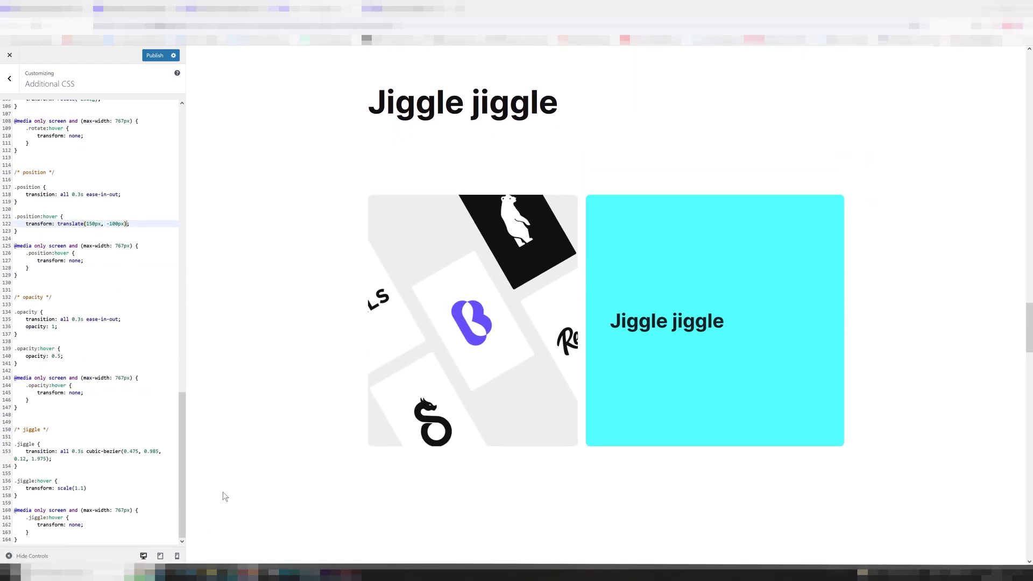
left_click(87, 488)
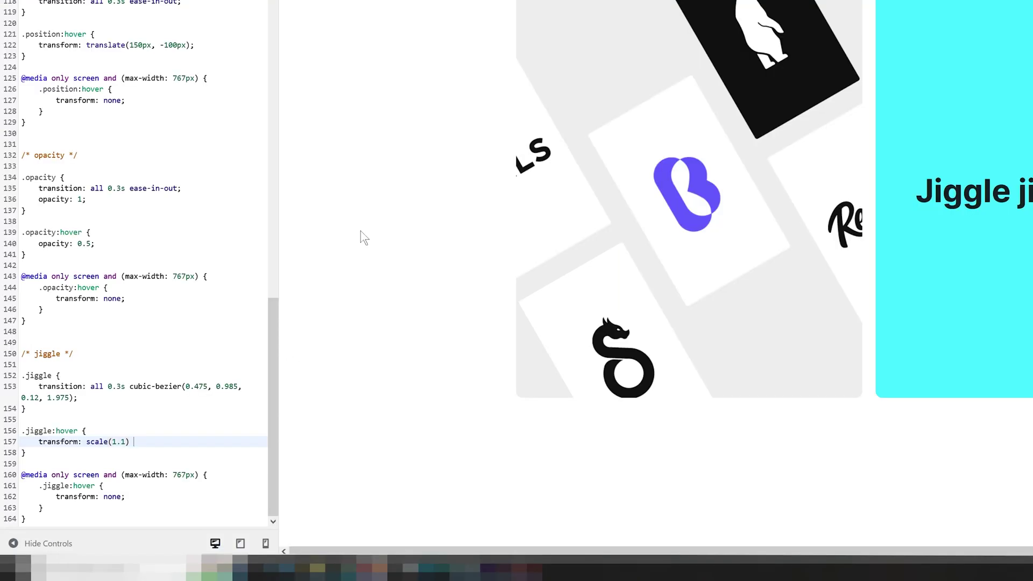
type("rotate(5deg)")
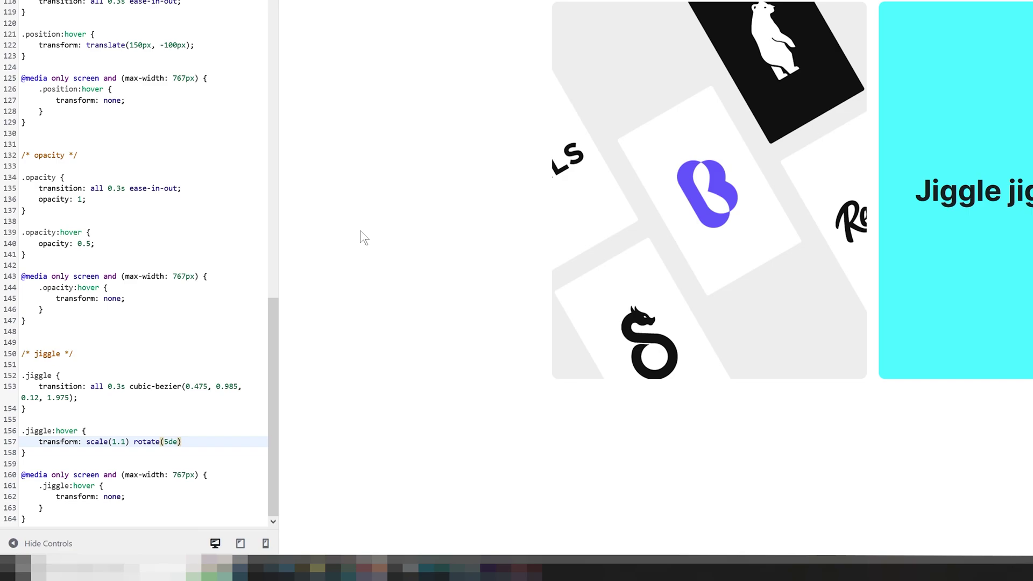
type(";")
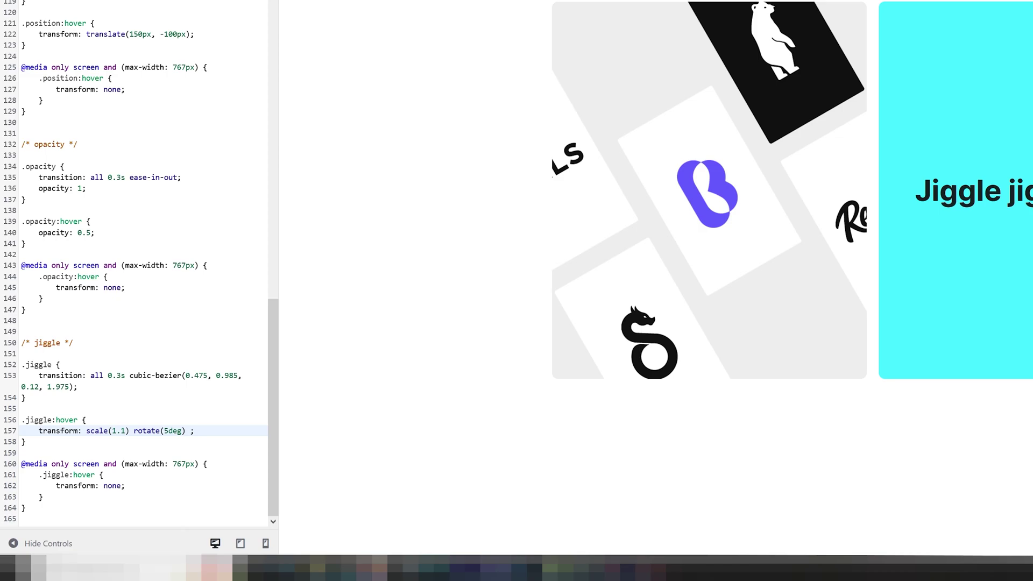
Try adding translate(50px, 100px) after the rotation in the .jiggle:hover transform and undo the addition.
type("translate(50px, 100px)")
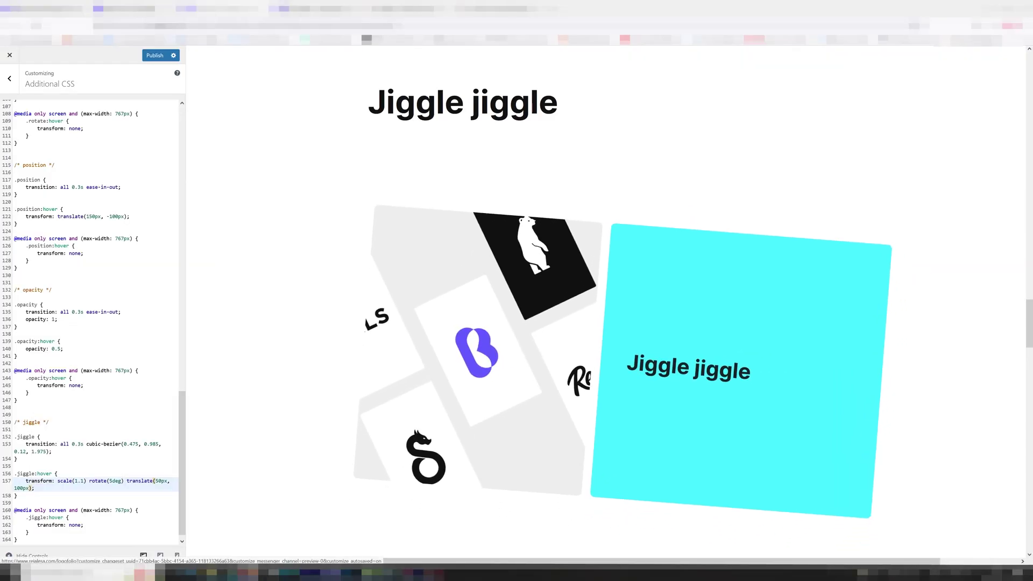
left_click_drag(18, 540, 15, 422)
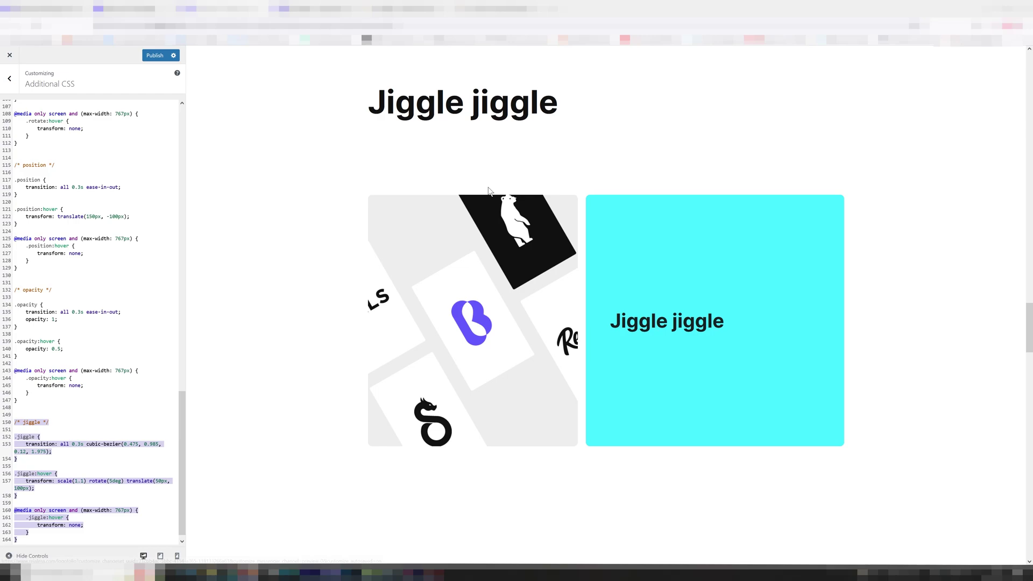
key("ctrl+z")
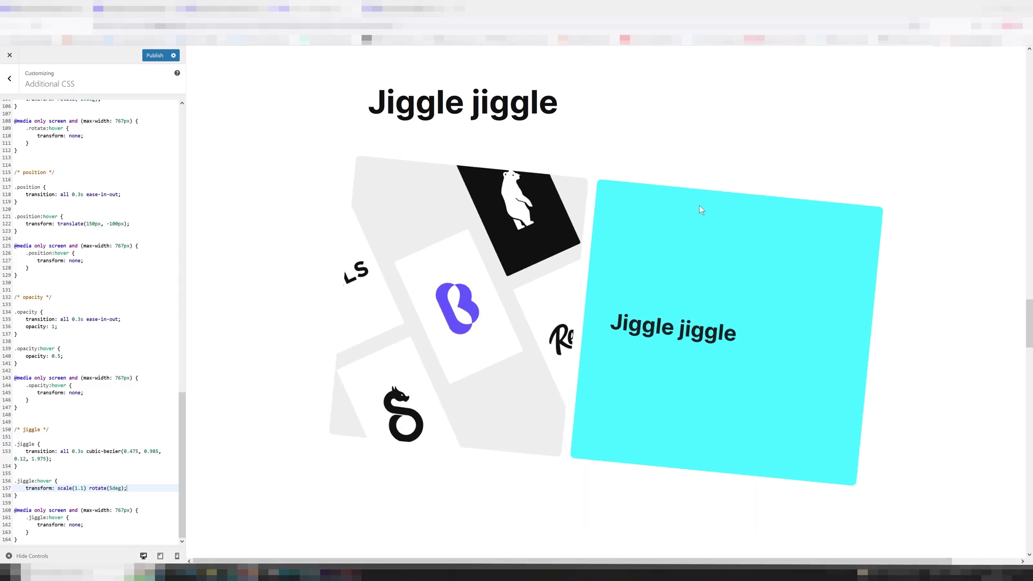